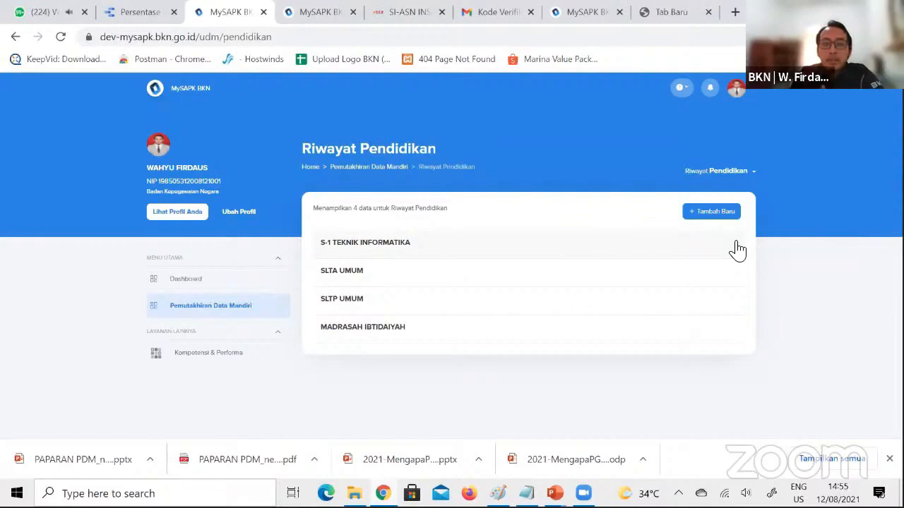
Open the S-1 TEKNIK INFORMATIKA education record for editing.
{"action": "left_click", "coordinate": [736, 244]}
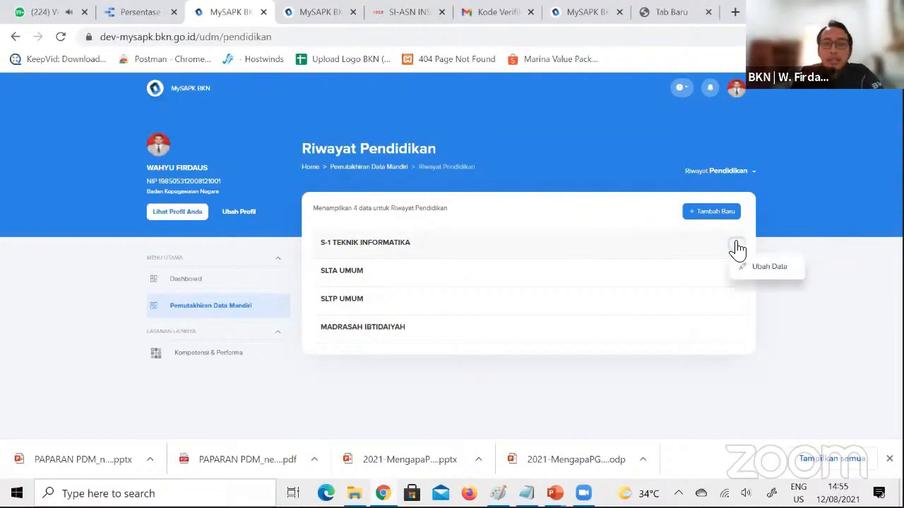
{"action": "left_click", "coordinate": [749, 268]}
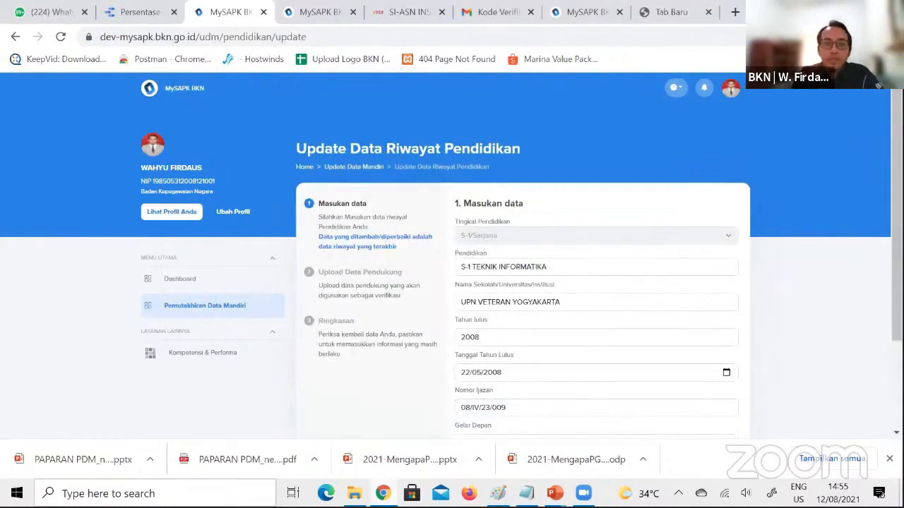
{"action": "scroll", "coordinate": [452, 263], "scroll_direction": "down", "scroll_amount": 2}
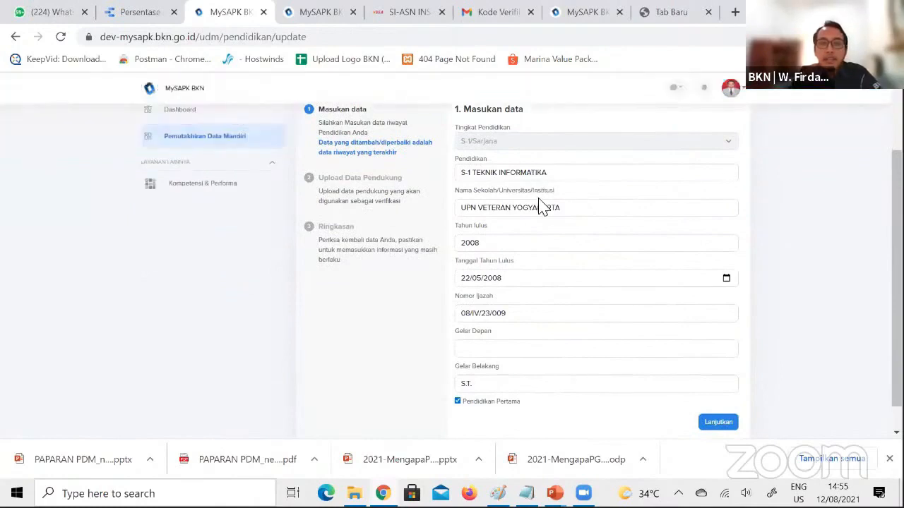
Check the institution, Gelar Depan and Gelar Belakang fields of the education record, and continue to the supporting documents stage.
{"action": "left_click", "coordinate": [575, 211]}
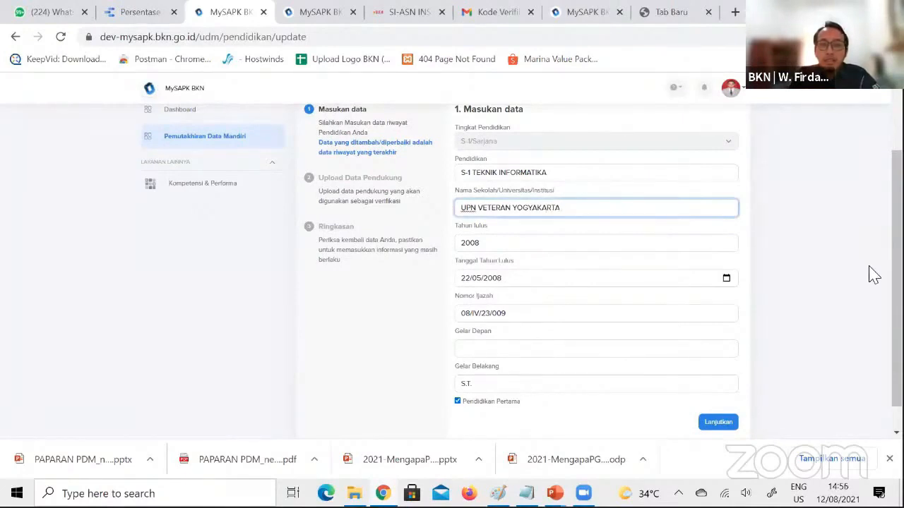
{"action": "scroll", "coordinate": [522, 270], "scroll_direction": "down", "scroll_amount": 1}
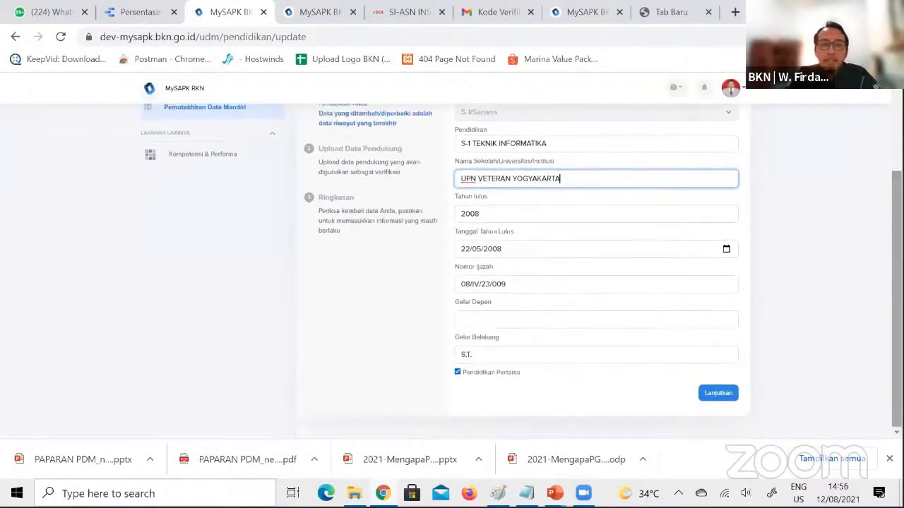
{"action": "left_click", "coordinate": [553, 322]}
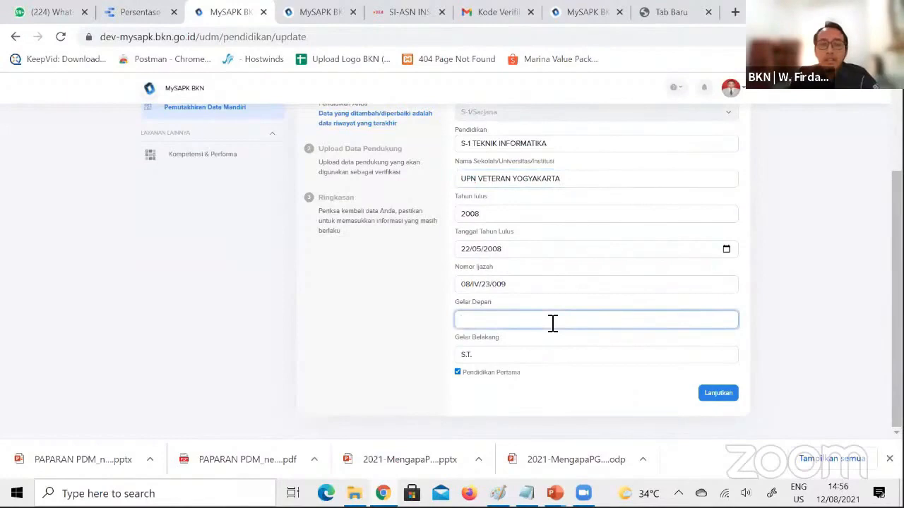
{"action": "left_click", "coordinate": [513, 355]}
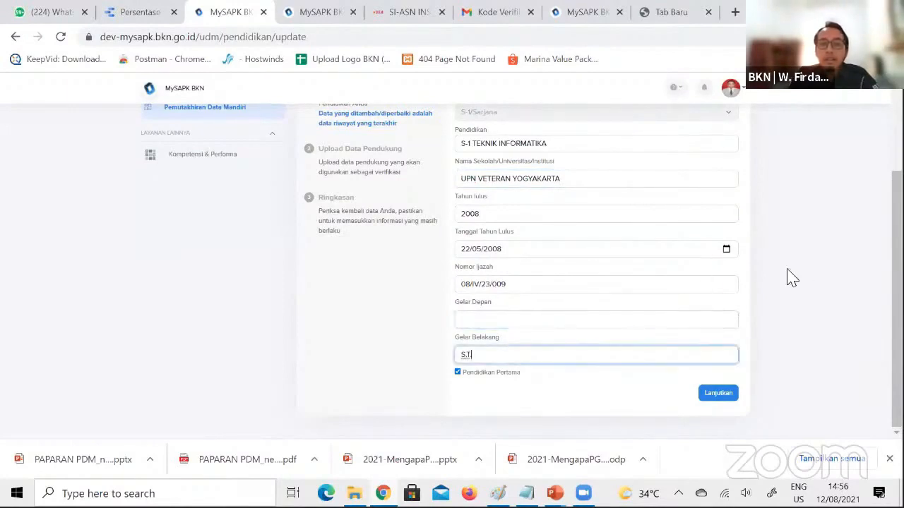
{"action": "left_click", "coordinate": [731, 397]}
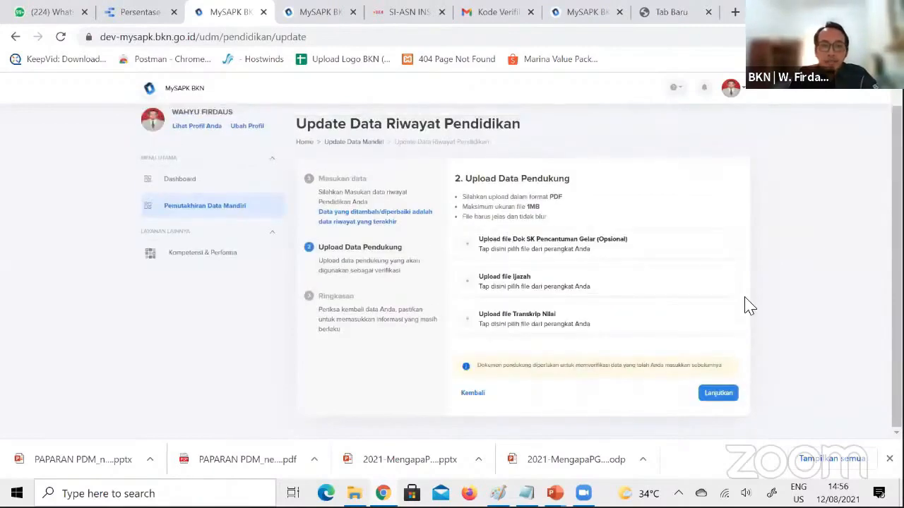
Upload contoh dokumen.pdf as both the Ijazah and the Transkrip Nilai, and continue to the summary.
{"action": "left_click", "coordinate": [529, 278]}
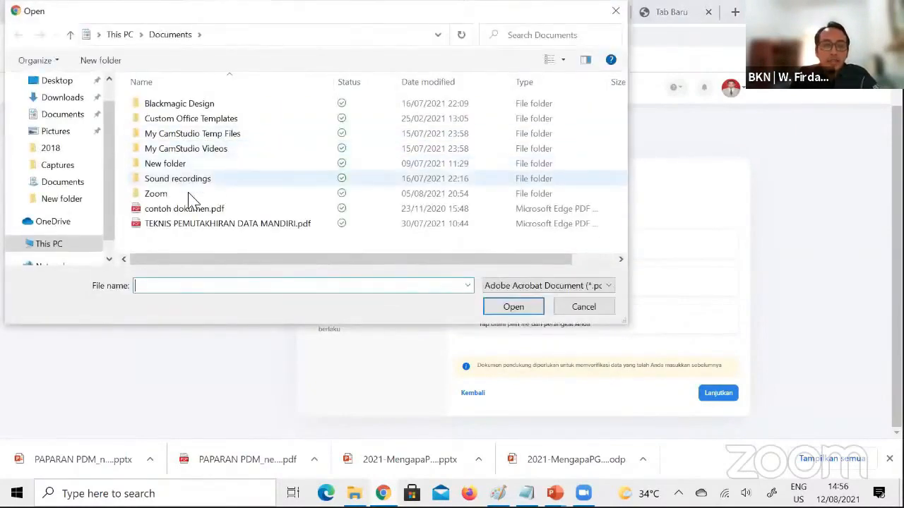
{"action": "double_click", "coordinate": [201, 208]}
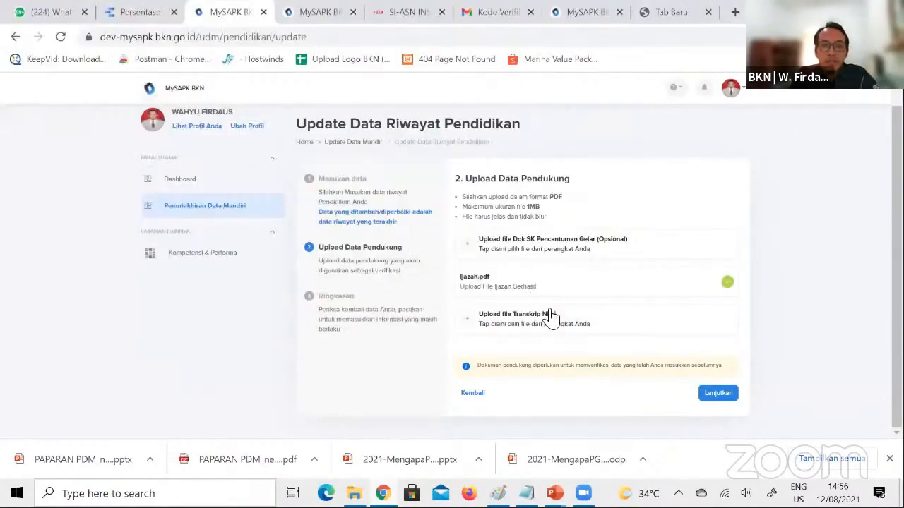
{"action": "left_click", "coordinate": [512, 306]}
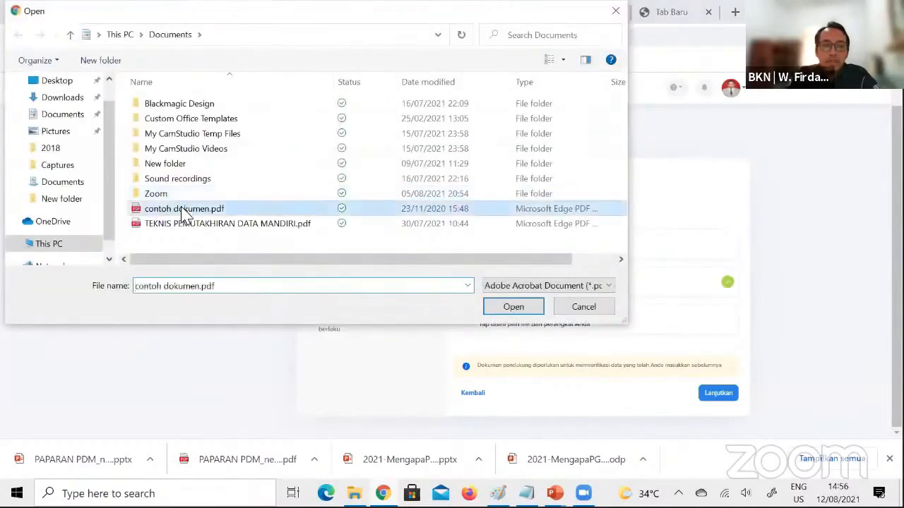
{"action": "double_click", "coordinate": [182, 212]}
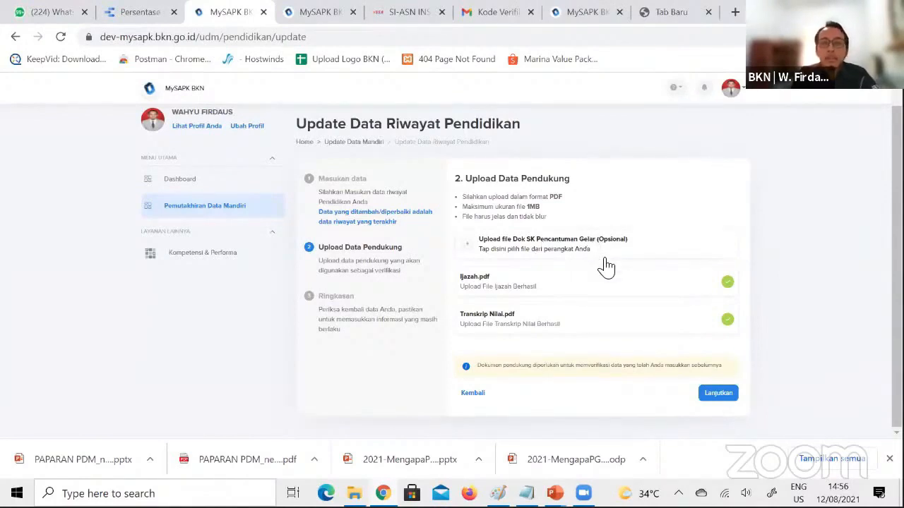
{"action": "left_click", "coordinate": [719, 394]}
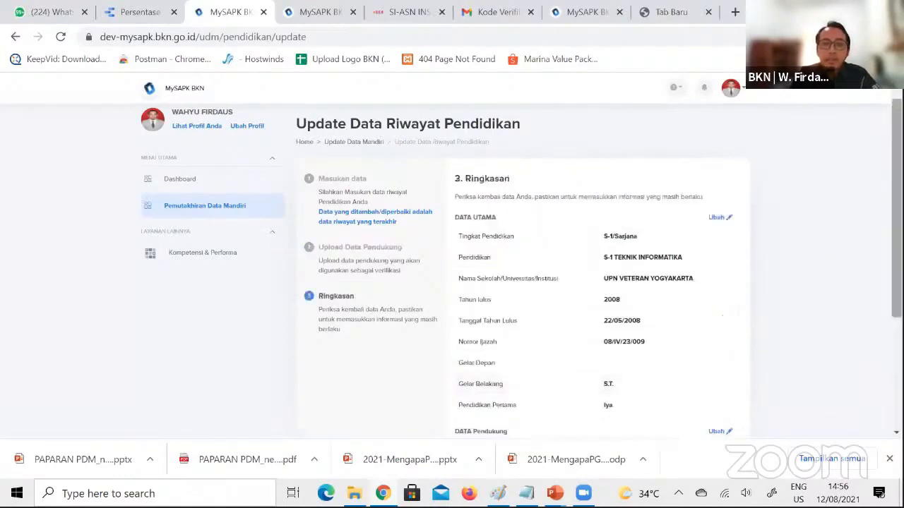
Declare the entered education data correct, submit the update proposal and return to the list of data categories.
{"action": "scroll", "coordinate": [521, 269], "scroll_direction": "down", "scroll_amount": 2}
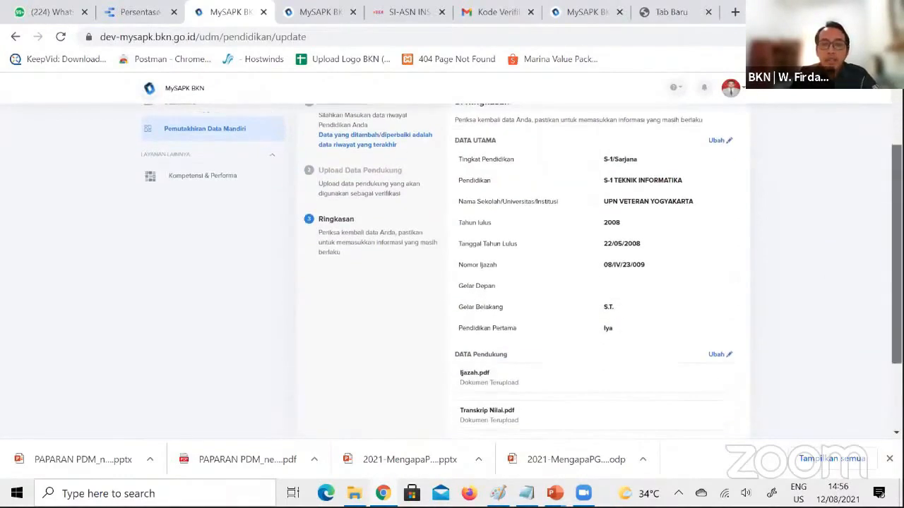
{"action": "scroll", "coordinate": [452, 282], "scroll_direction": "down", "scroll_amount": 4}
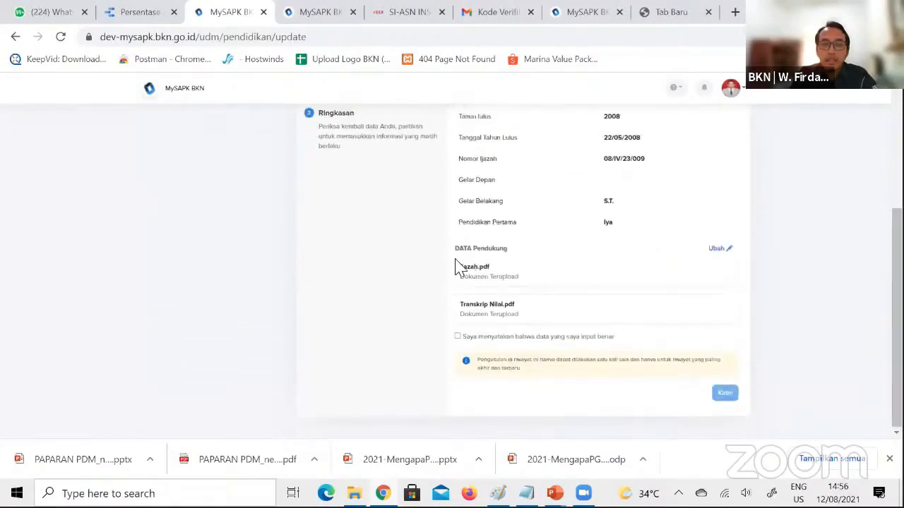
{"action": "left_click", "coordinate": [458, 337]}
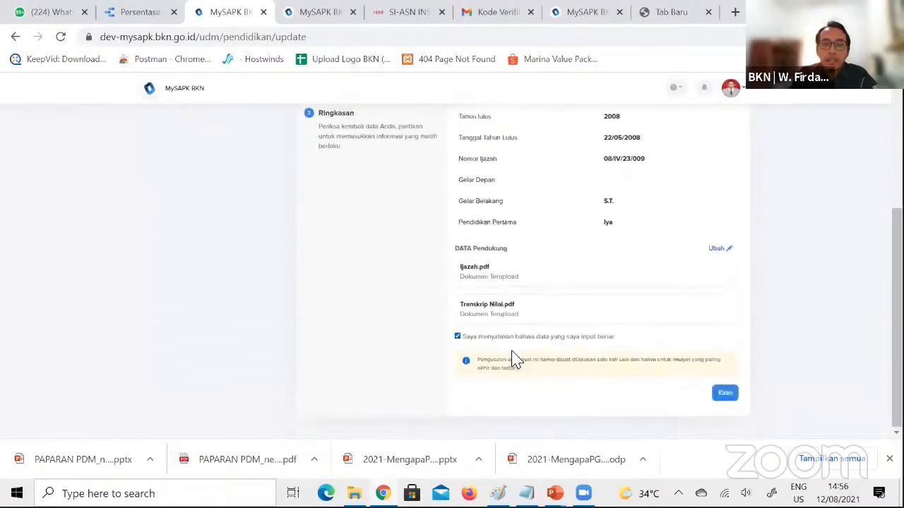
{"action": "left_click", "coordinate": [724, 393]}
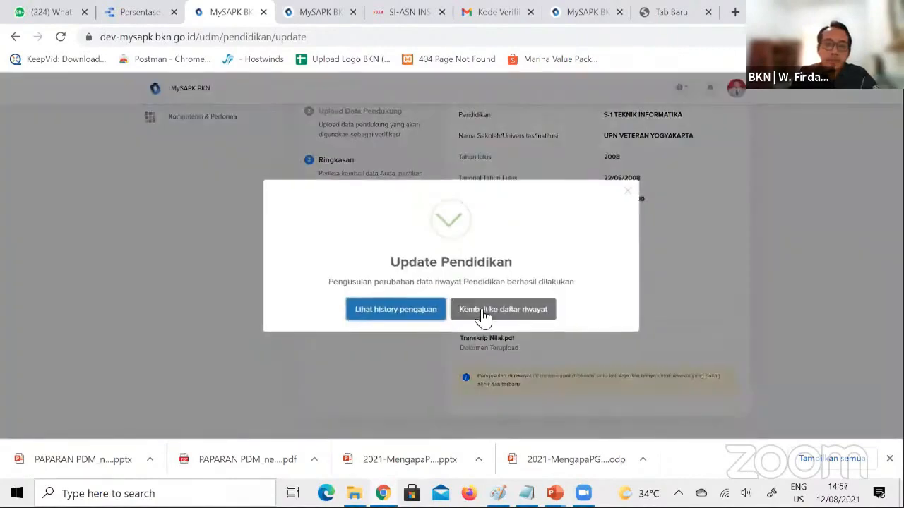
{"action": "left_click", "coordinate": [484, 315]}
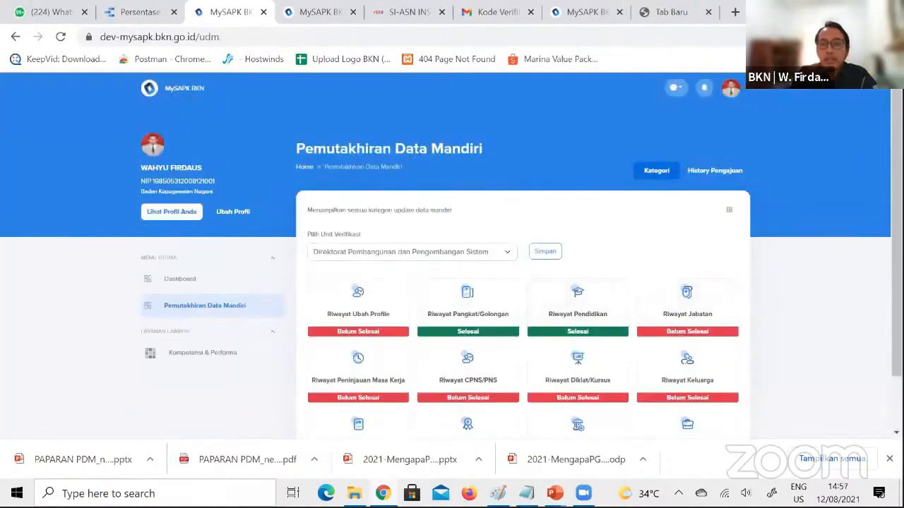
Open the Pranata Komputer Madya / Ahli Madya record in Riwayat Jabatan for editing.
{"action": "scroll", "coordinate": [659, 248], "scroll_direction": "down", "scroll_amount": 2}
{"action": "left_click", "coordinate": [685, 260]}
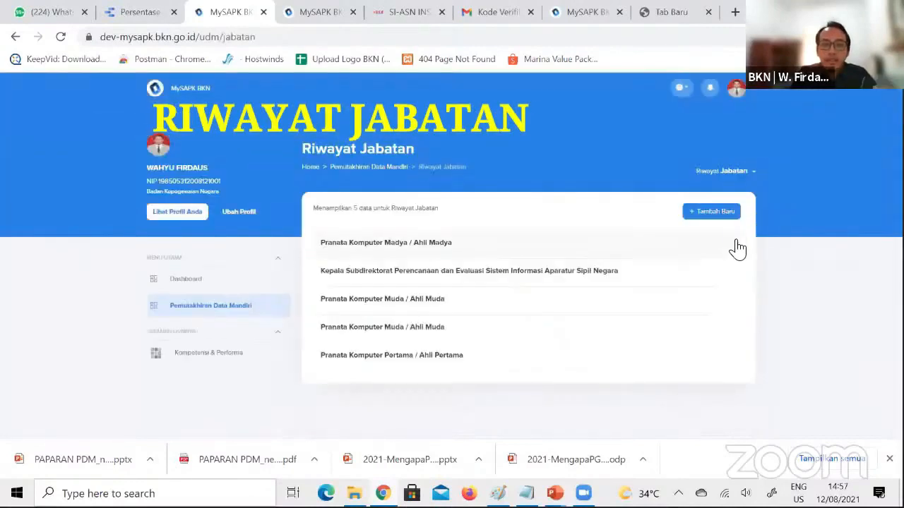
{"action": "left_click", "coordinate": [737, 246]}
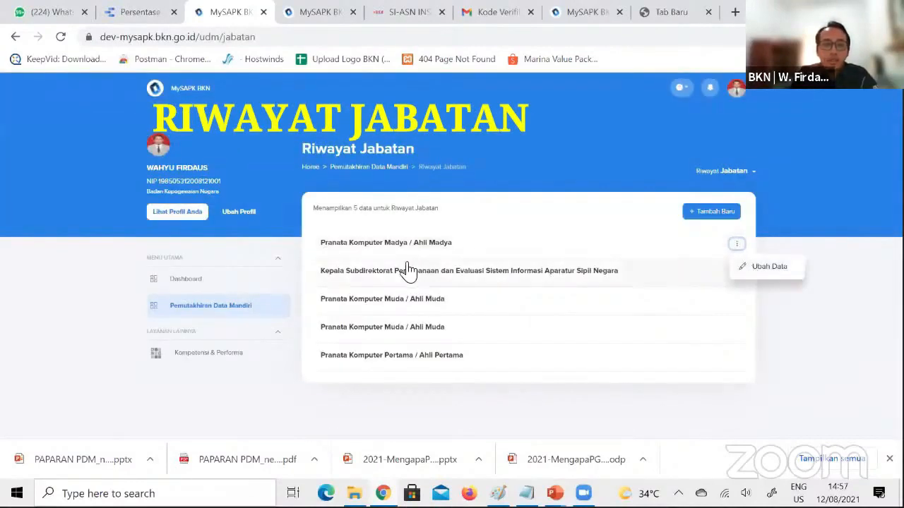
{"action": "left_click", "coordinate": [764, 266]}
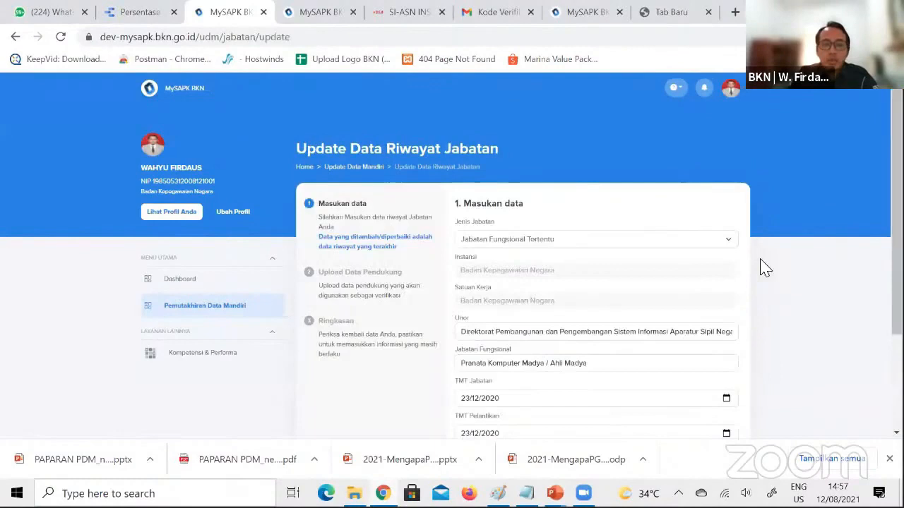
{"action": "scroll", "coordinate": [452, 261], "scroll_direction": "down", "scroll_amount": 2}
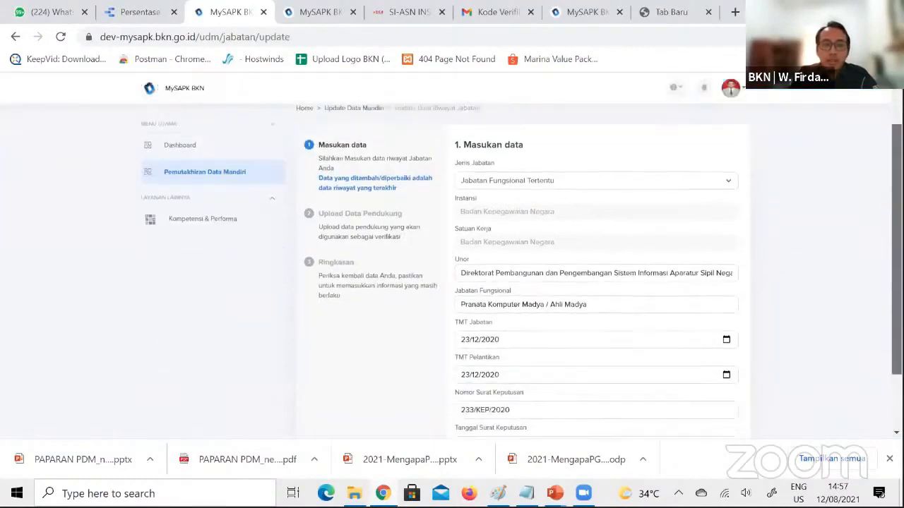
Clear the Unor and reselect Direktorat Pembangunan dan Pengembangan Sistem Informasi Aparatur Sipil Negara by searching for "pemb".
{"action": "left_click", "coordinate": [637, 238]}
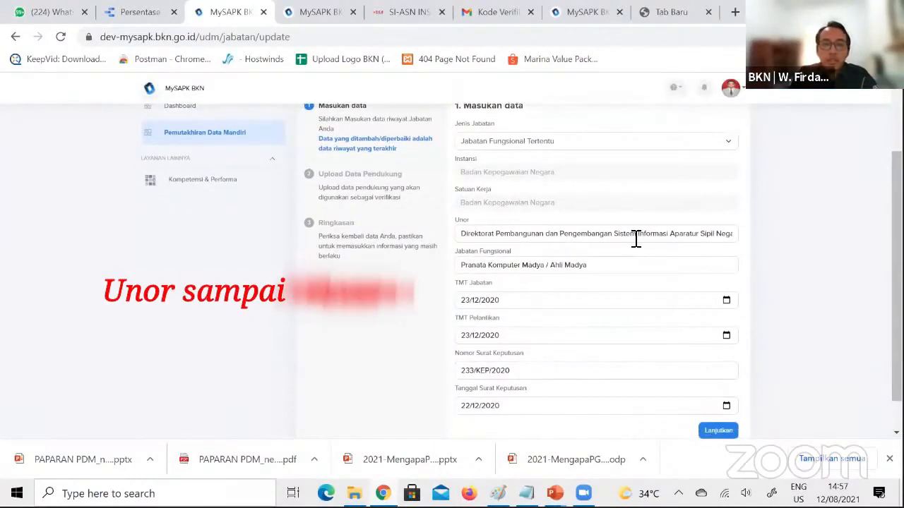
{"action": "key", "text": "ctrl+a"}
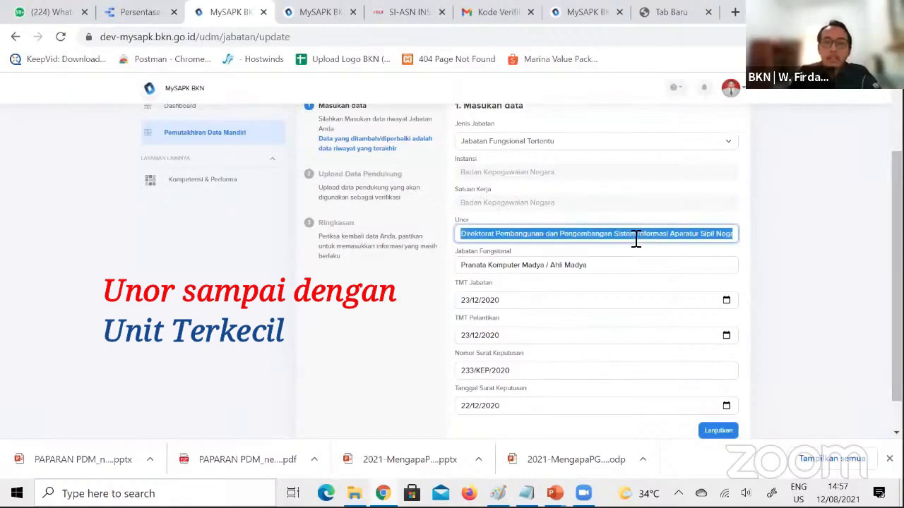
{"action": "key", "text": "BackSpace"}
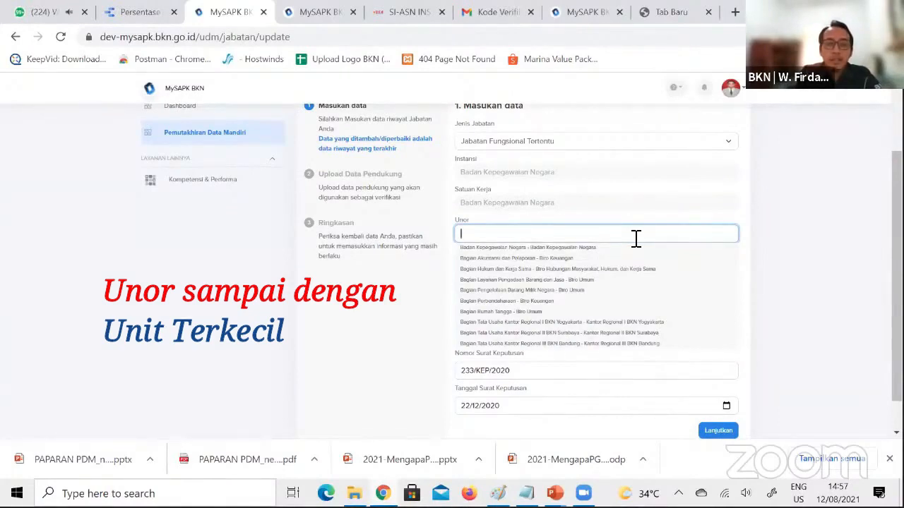
{"action": "type", "text": "pemba"}
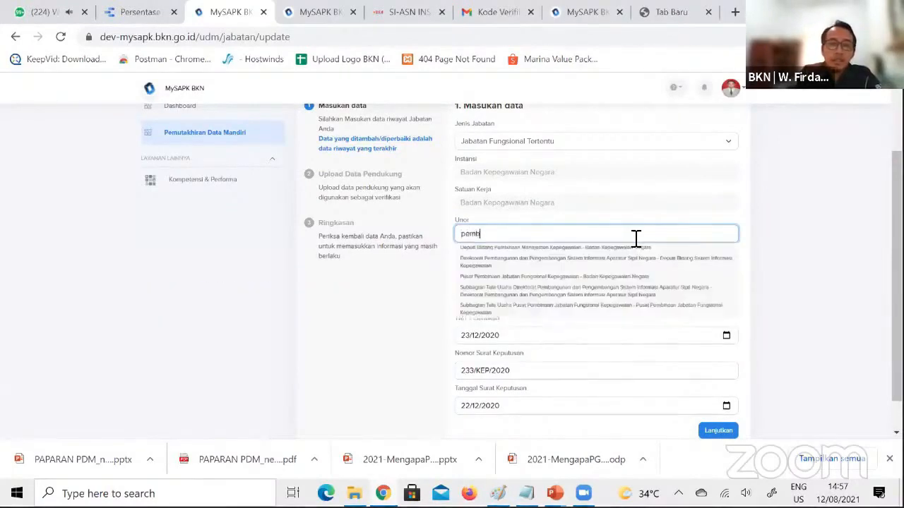
{"action": "left_click", "coordinate": [599, 259]}
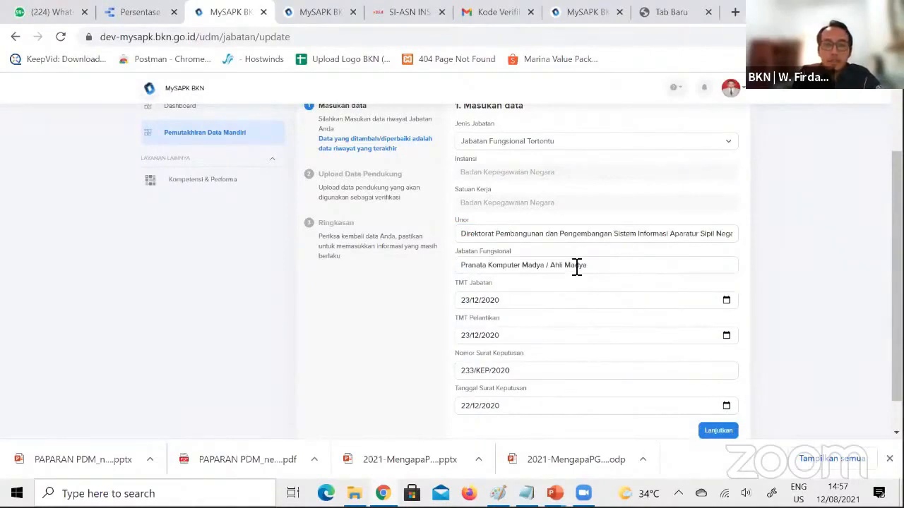
Set the Jenis Jabatan to Jabatan Struktural and the Unor to Bagian Tata Usaha Kantor Regional I BKN Yogyakarta.
{"action": "left_click", "coordinate": [550, 141]}
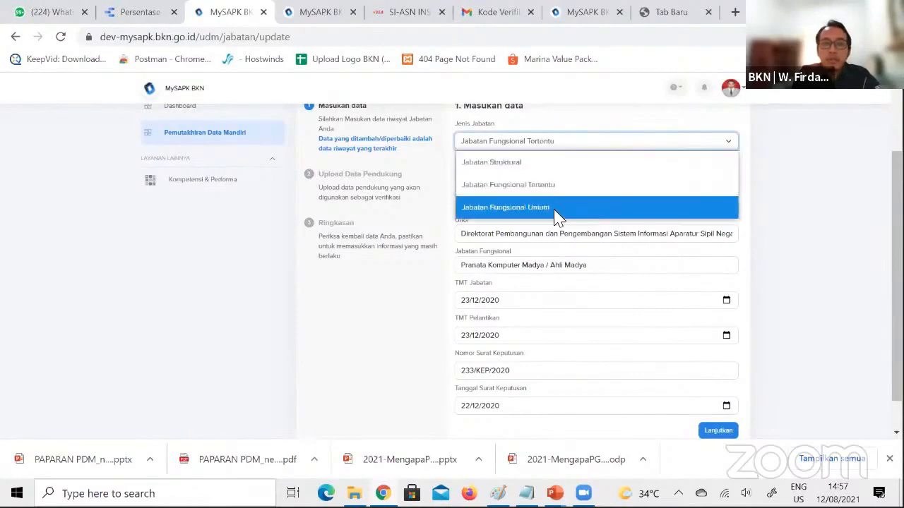
{"action": "left_click", "coordinate": [548, 165]}
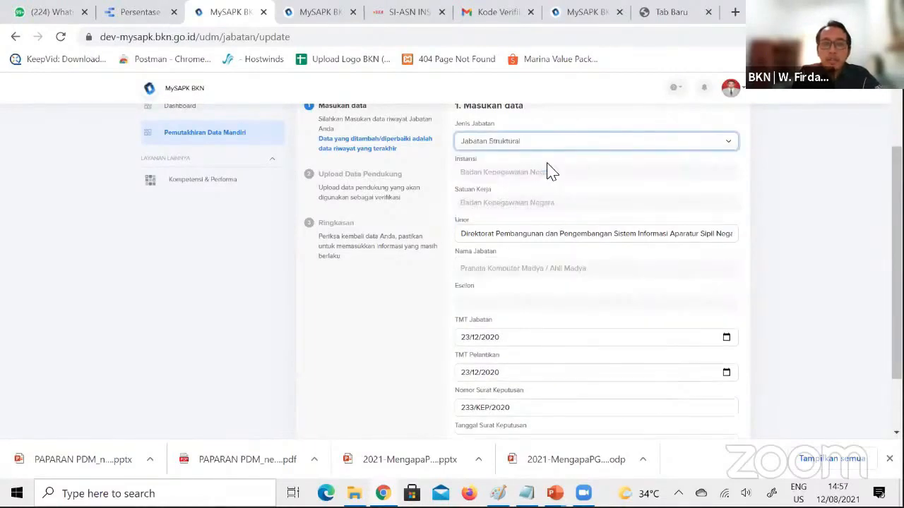
{"action": "left_click", "coordinate": [542, 238]}
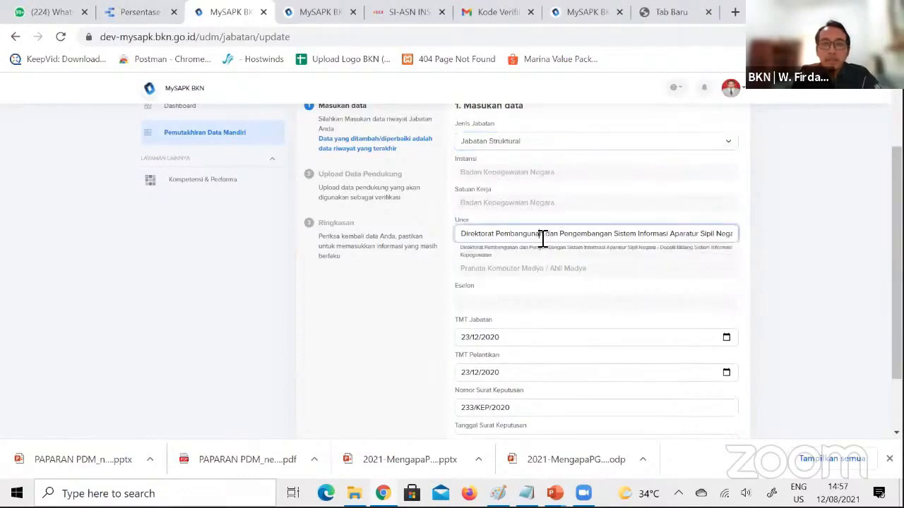
{"action": "key", "text": "ctrl+a"}
{"action": "key", "text": "BackSpace"}
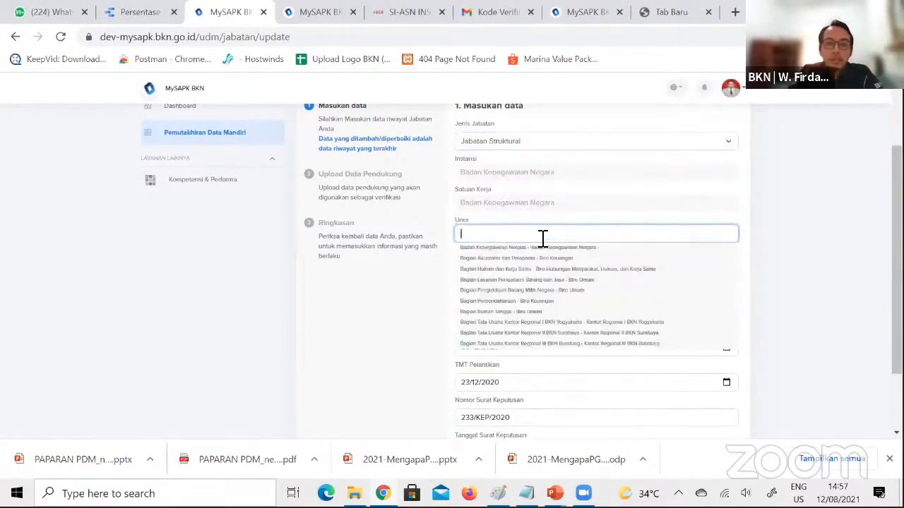
{"action": "type", "text": "kantor"}
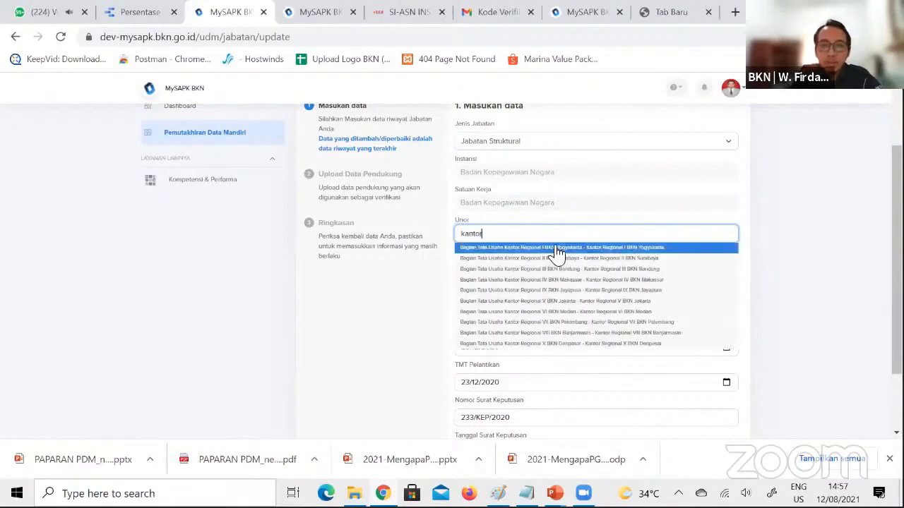
{"action": "left_click", "coordinate": [555, 248]}
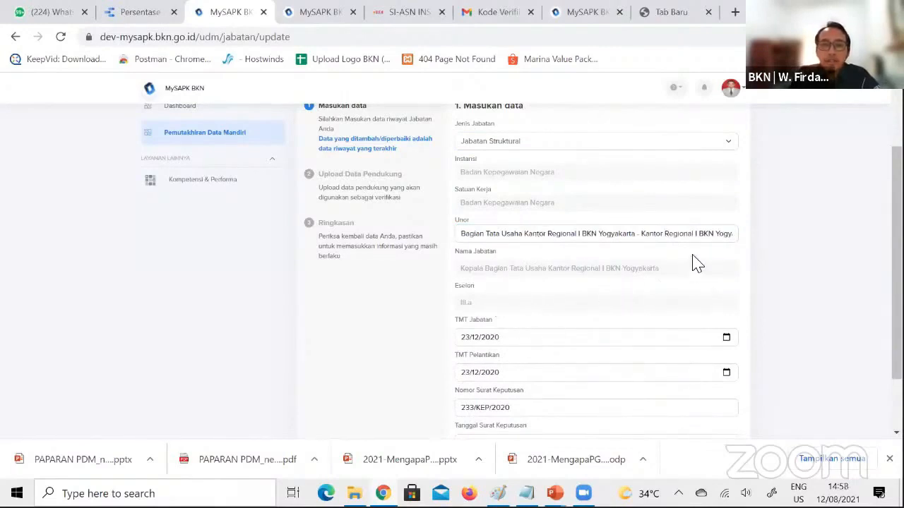
{"action": "scroll", "coordinate": [522, 270], "scroll_direction": "down", "scroll_amount": 2}
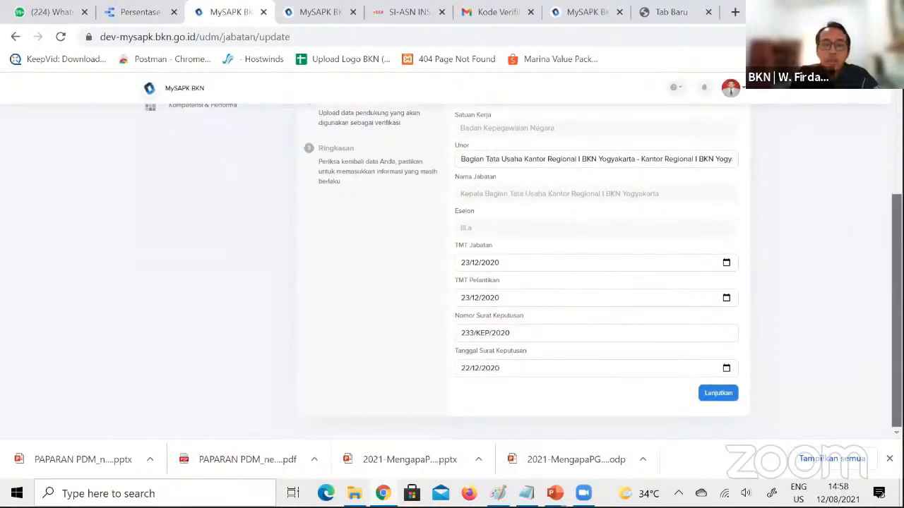
{"action": "scroll", "coordinate": [522, 271], "scroll_direction": "up", "scroll_amount": 2}
{"action": "scroll", "coordinate": [611, 328], "scroll_direction": "down", "scroll_amount": 2}
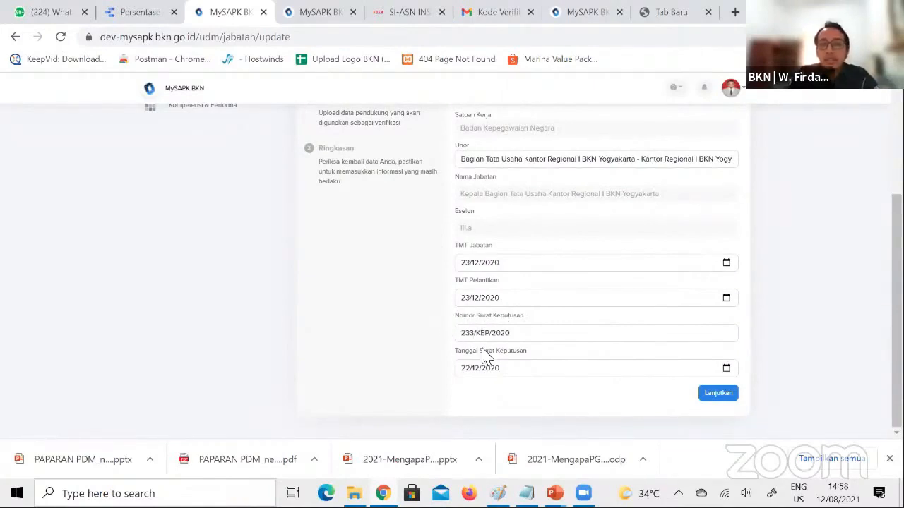
Continue to the supporting data of the position update and upload contoh dokumen.pdf as the Dok SK Jabatan.
{"action": "left_click", "coordinate": [715, 402]}
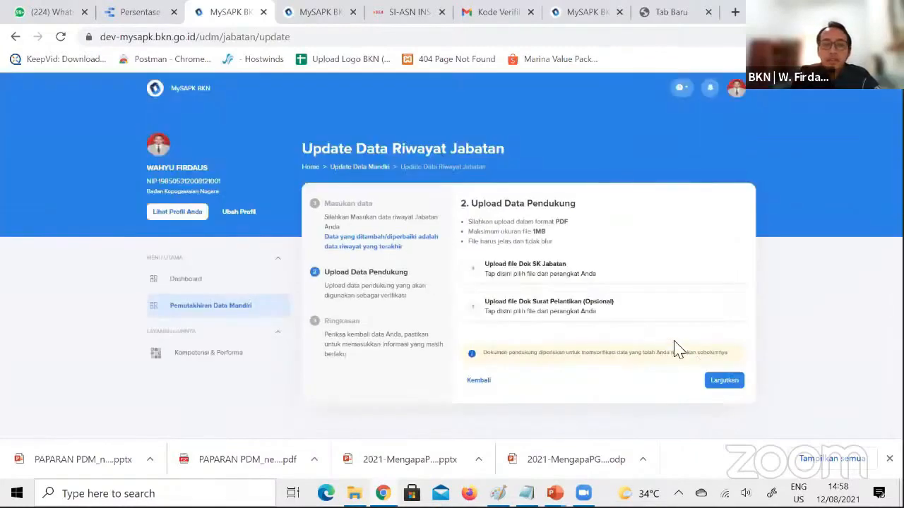
{"action": "left_click", "coordinate": [588, 272]}
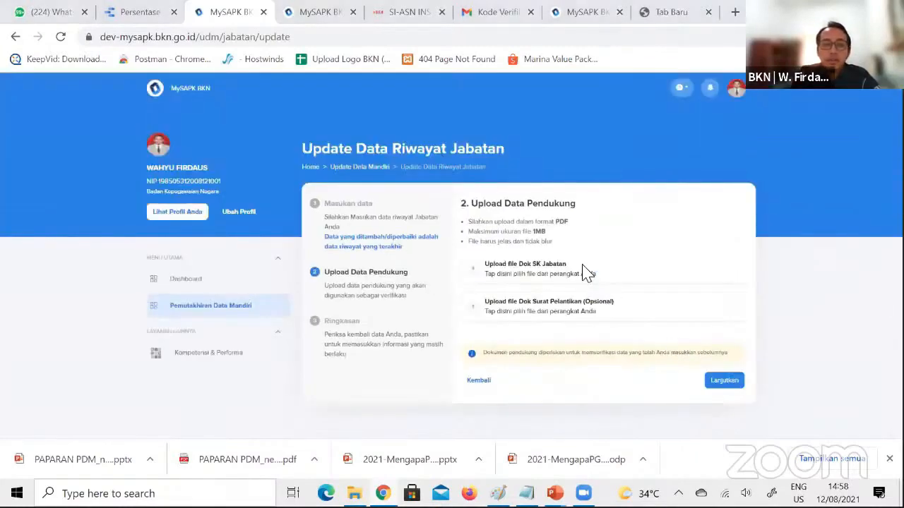
{"action": "left_click", "coordinate": [226, 210]}
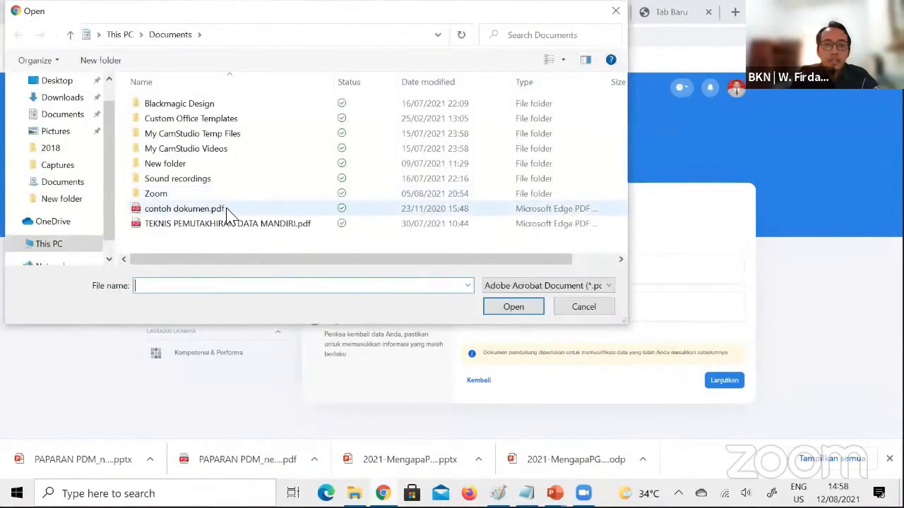
{"action": "double_click", "coordinate": [226, 210]}
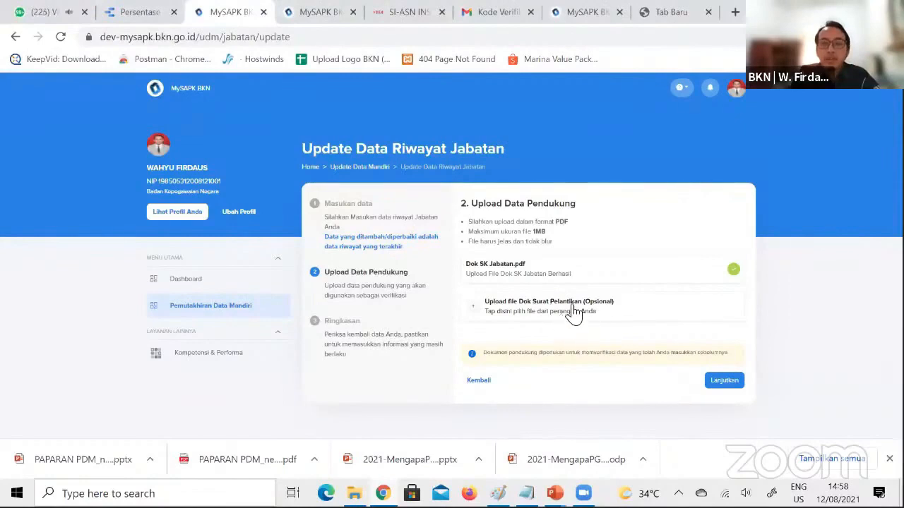
Review the position summary, declare the entered data correct, and submit the proposal, returning to the list of data categories.
{"action": "left_click", "coordinate": [727, 382]}
{"action": "scroll", "coordinate": [523, 282], "scroll_direction": "down", "scroll_amount": 3}
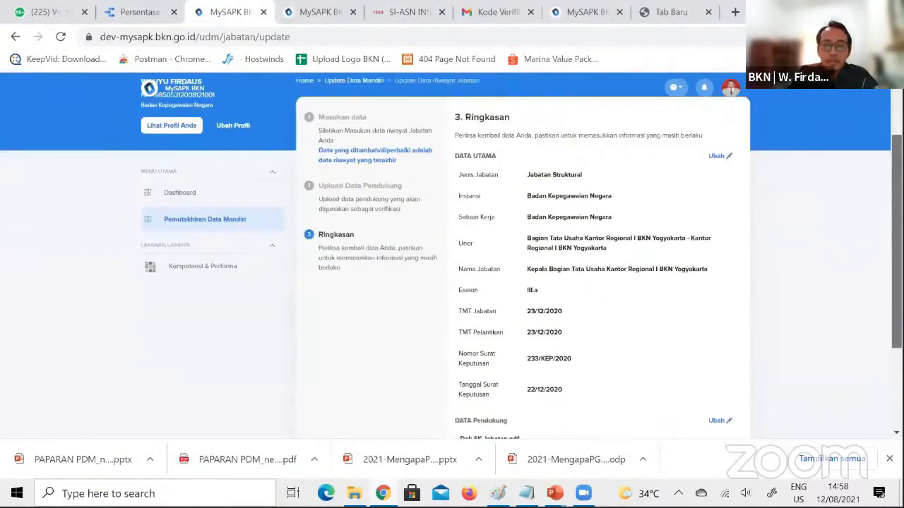
{"action": "scroll", "coordinate": [523, 282], "scroll_direction": "up", "scroll_amount": 2}
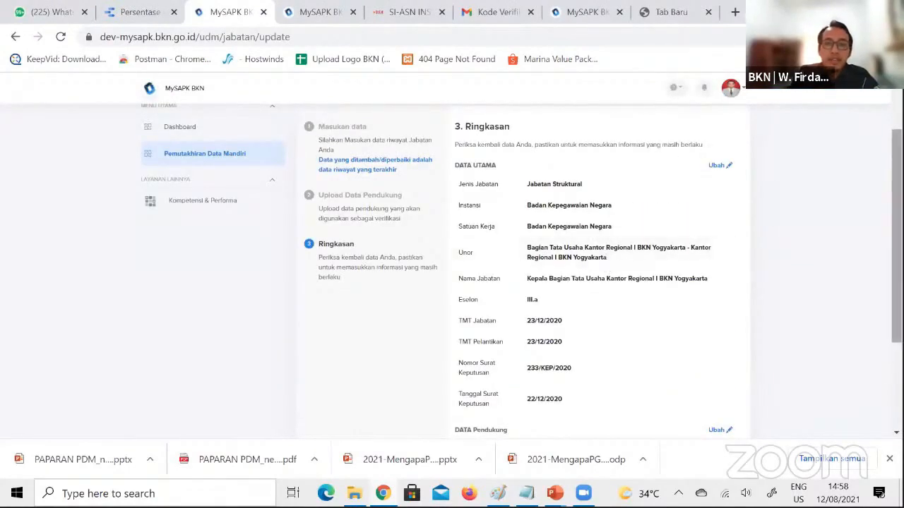
{"action": "scroll", "coordinate": [522, 282], "scroll_direction": "down", "scroll_amount": 1}
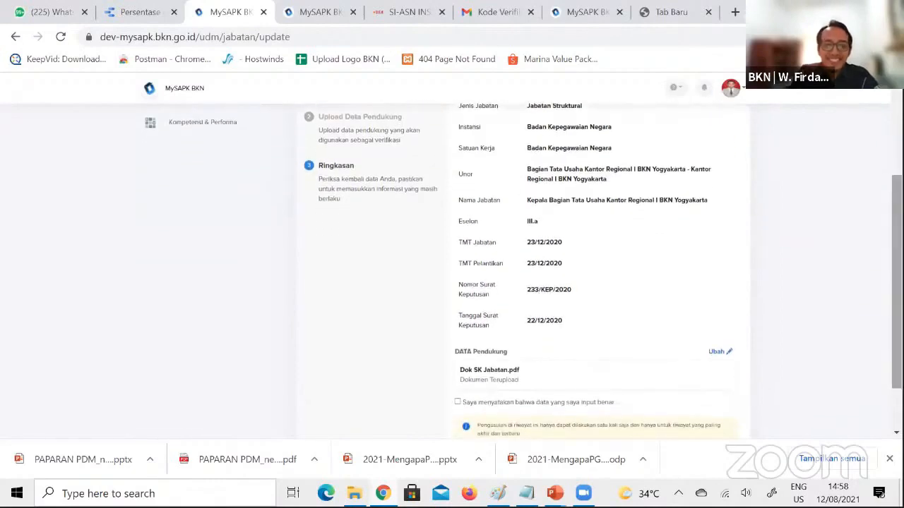
{"action": "scroll", "coordinate": [436, 307], "scroll_direction": "down", "scroll_amount": 1}
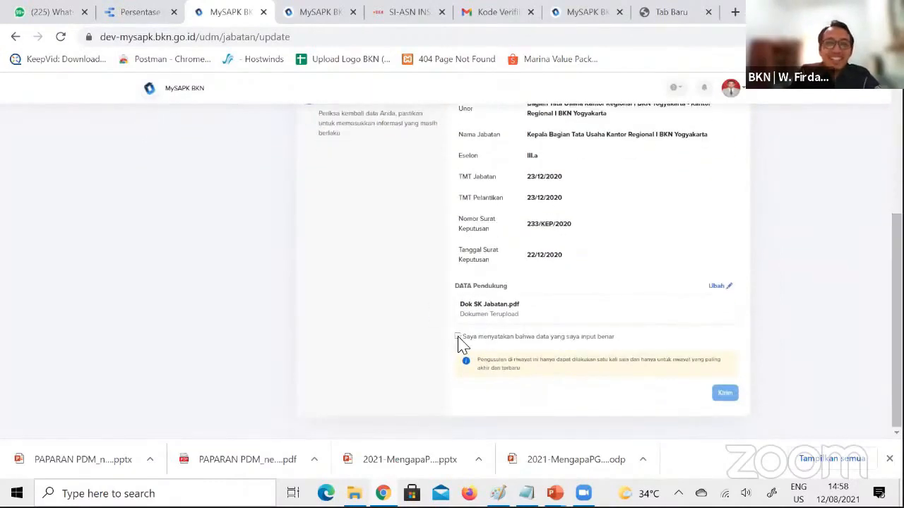
{"action": "left_click", "coordinate": [457, 337]}
{"action": "left_click", "coordinate": [730, 398]}
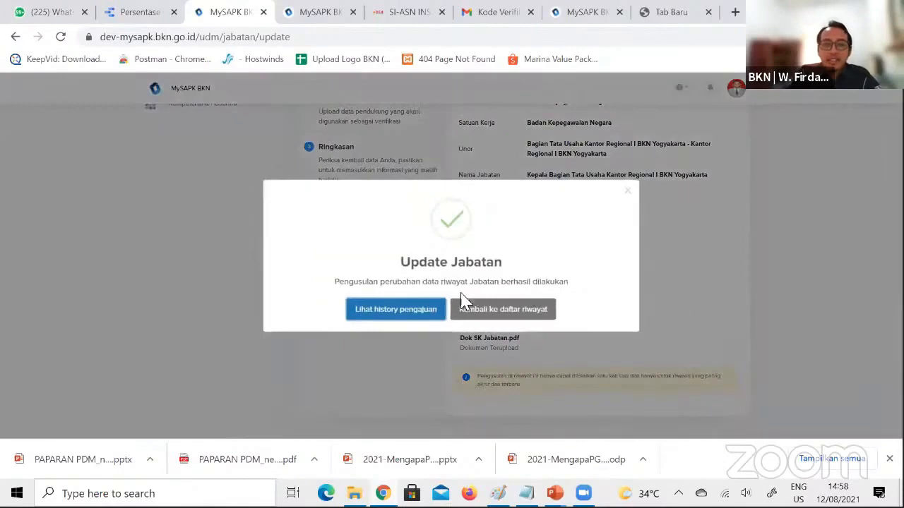
{"action": "left_click", "coordinate": [484, 315]}
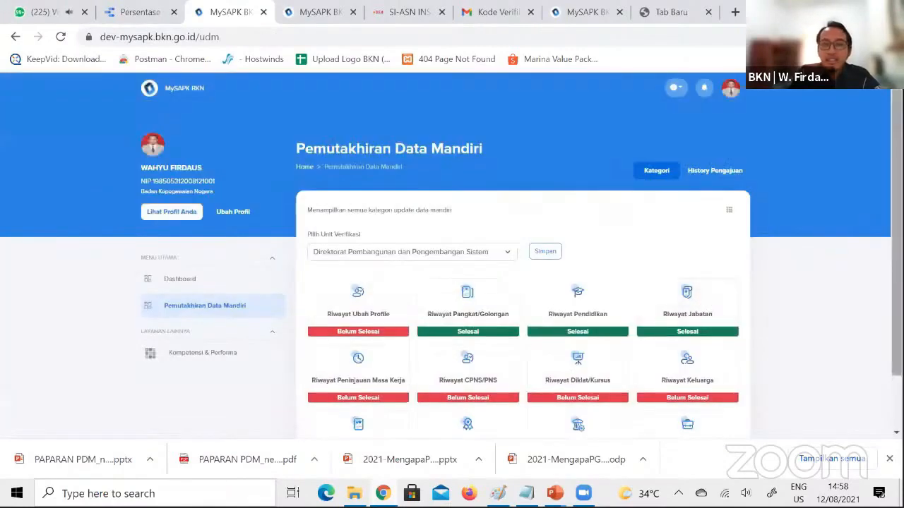
Open the SDN SANGGI record in Riwayat Peninjauan Masa Kerja for editing.
{"action": "left_click_drag", "start_coordinate": [896, 282], "coordinate": [896, 334]}
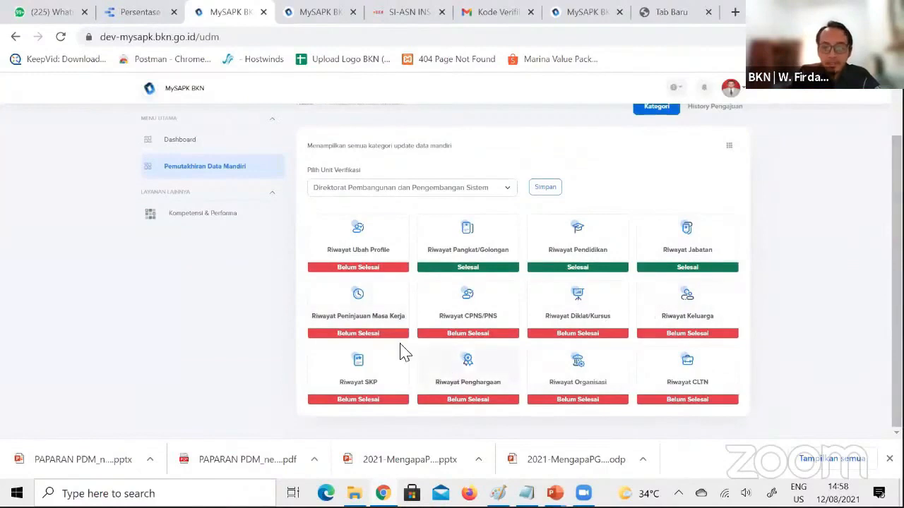
{"action": "left_click", "coordinate": [342, 325]}
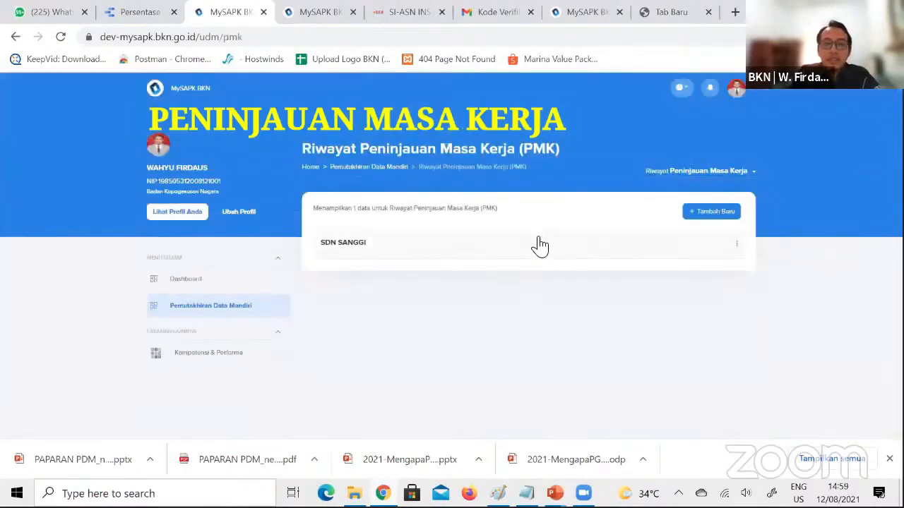
{"action": "left_click", "coordinate": [738, 247]}
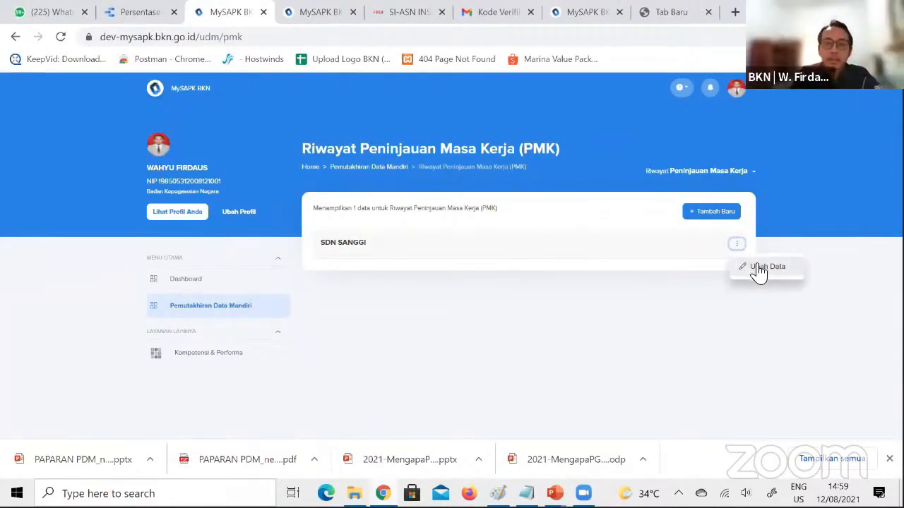
{"action": "left_click", "coordinate": [759, 270]}
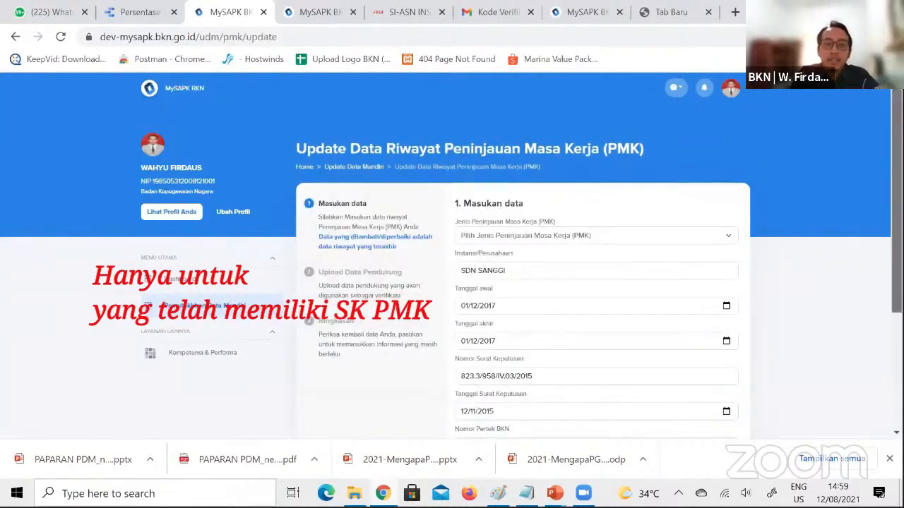
Set the Jenis Peninjauan Masa Kerja (PMK) of the SDN SANGGI record to Negeri.
{"action": "scroll", "coordinate": [672, 422], "scroll_direction": "down", "scroll_amount": 3}
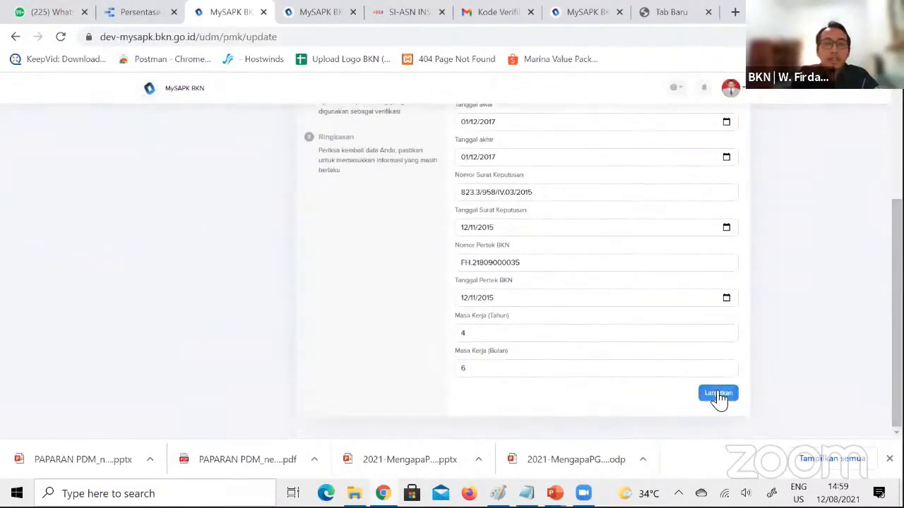
{"action": "left_click", "coordinate": [716, 394]}
{"action": "left_click_drag", "start_coordinate": [896, 311], "coordinate": [896, 242]}
{"action": "left_click", "coordinate": [674, 164]}
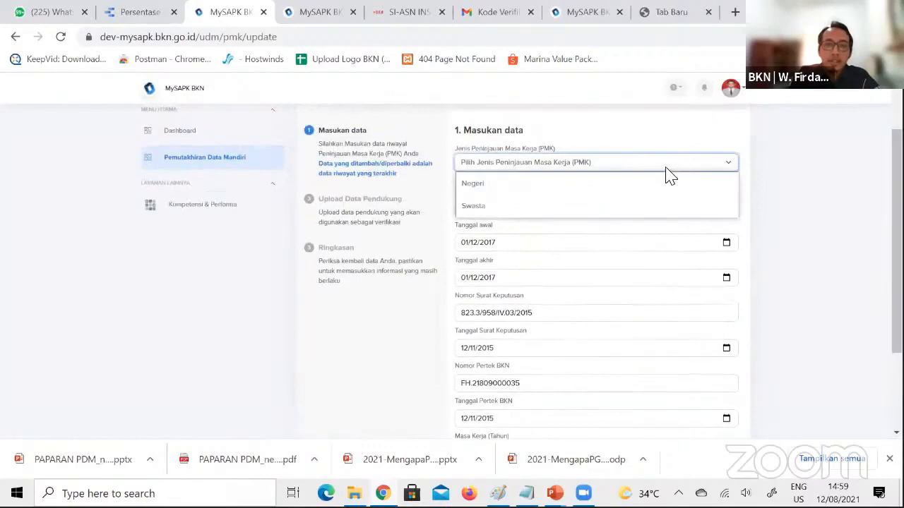
{"action": "left_click", "coordinate": [662, 184]}
{"action": "left_click", "coordinate": [671, 164]}
{"action": "left_click", "coordinate": [614, 184]}
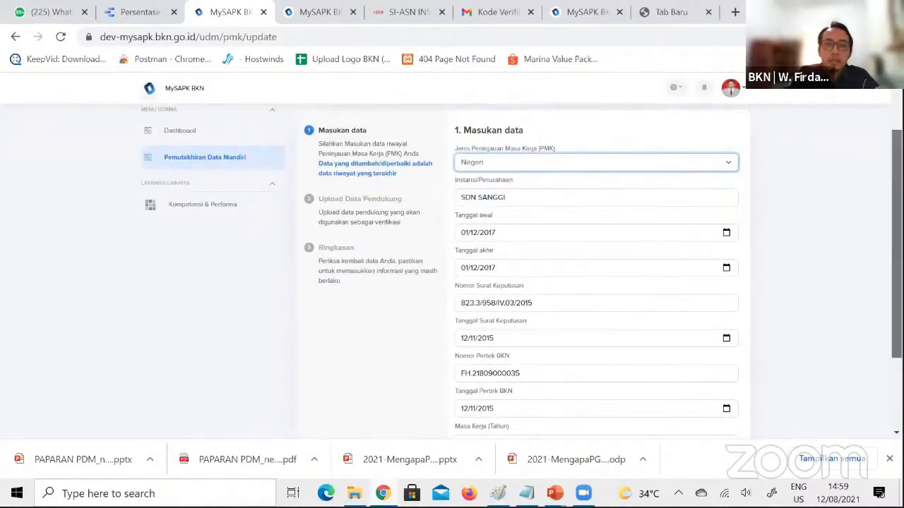
{"action": "left_click_drag", "start_coordinate": [897, 244], "coordinate": [897, 314]}
Continue to the supporting data of the PMK update and upload contoh dokumen.pdf as the Dok SK PMK.
{"action": "left_click", "coordinate": [716, 394]}
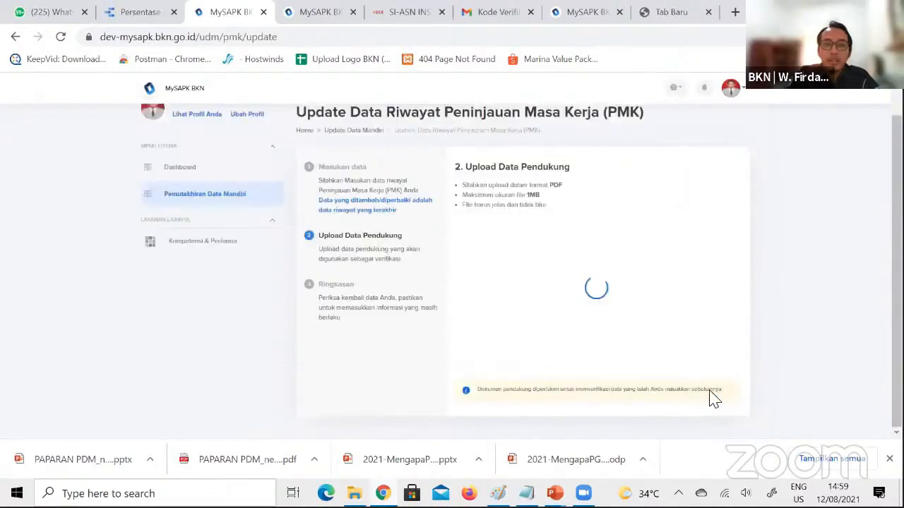
{"action": "left_click", "coordinate": [577, 277]}
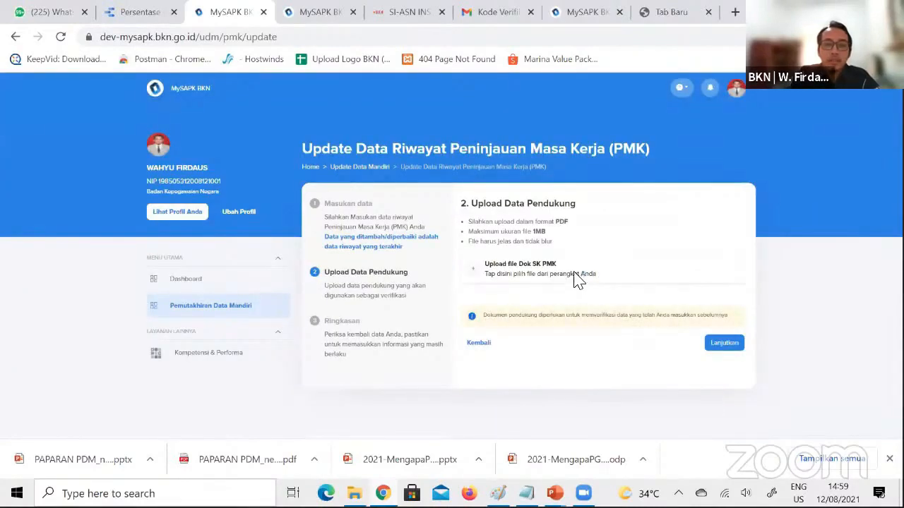
{"action": "left_click", "coordinate": [577, 276]}
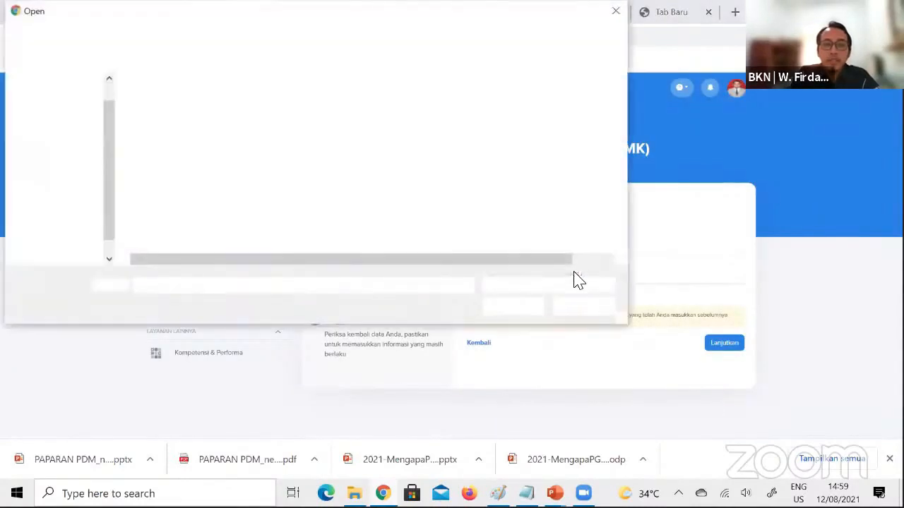
{"action": "double_click", "coordinate": [229, 213]}
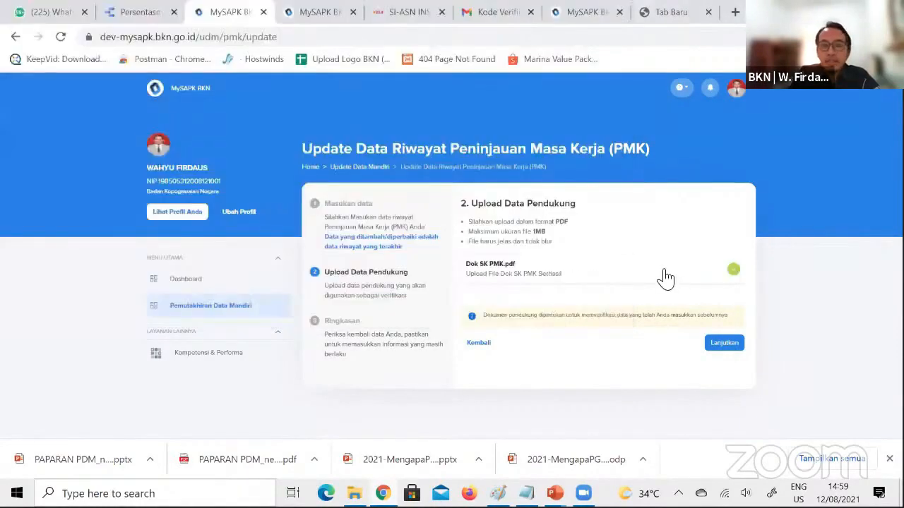
Declare the PMK data correct in the summary and submit the proposal, returning to the list of data categories.
{"action": "left_click", "coordinate": [721, 345]}
{"action": "scroll", "coordinate": [516, 329], "scroll_direction": "down", "scroll_amount": 3}
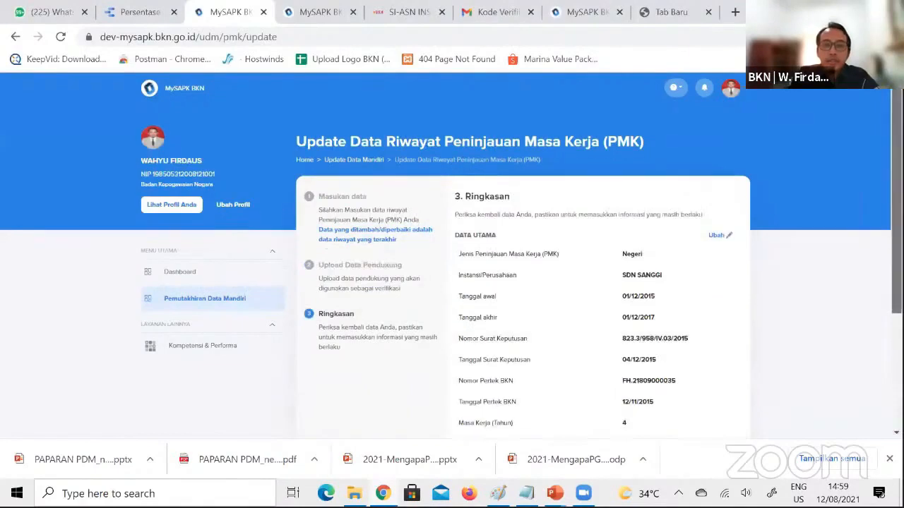
{"action": "left_click", "coordinate": [458, 338]}
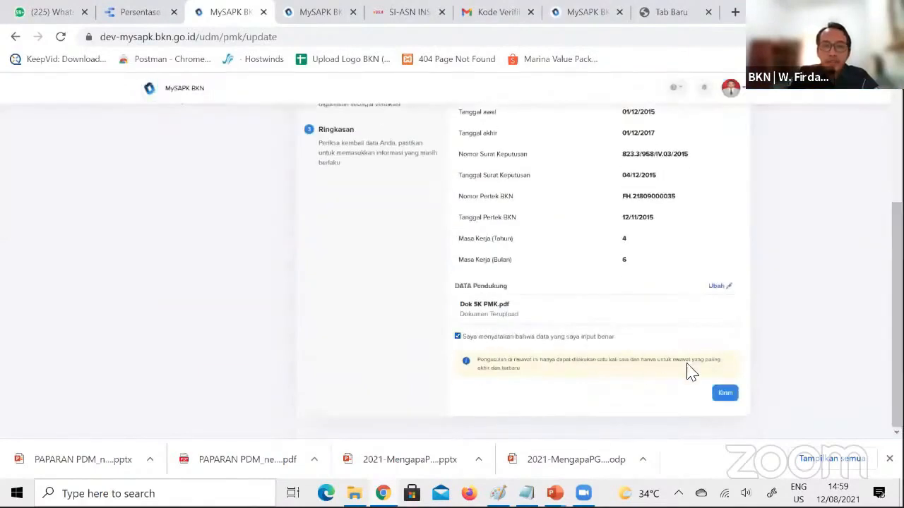
{"action": "left_click", "coordinate": [723, 393]}
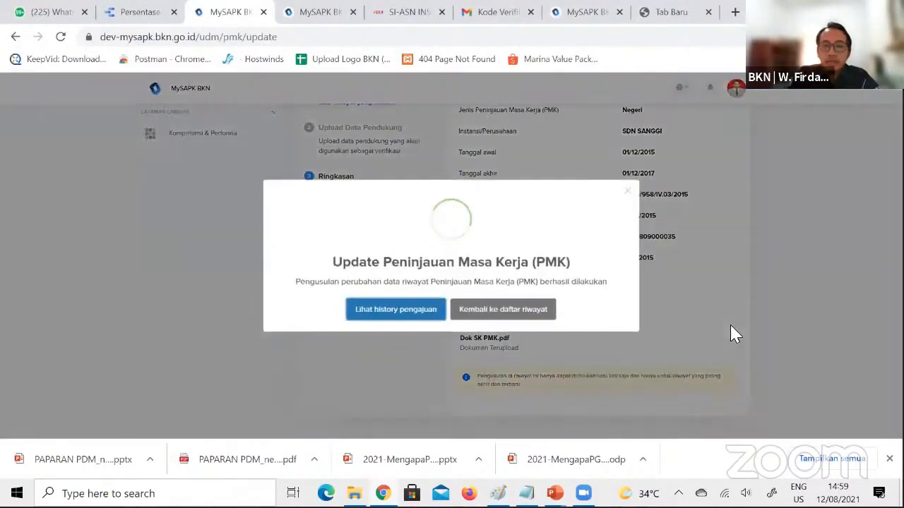
{"action": "left_click", "coordinate": [496, 317]}
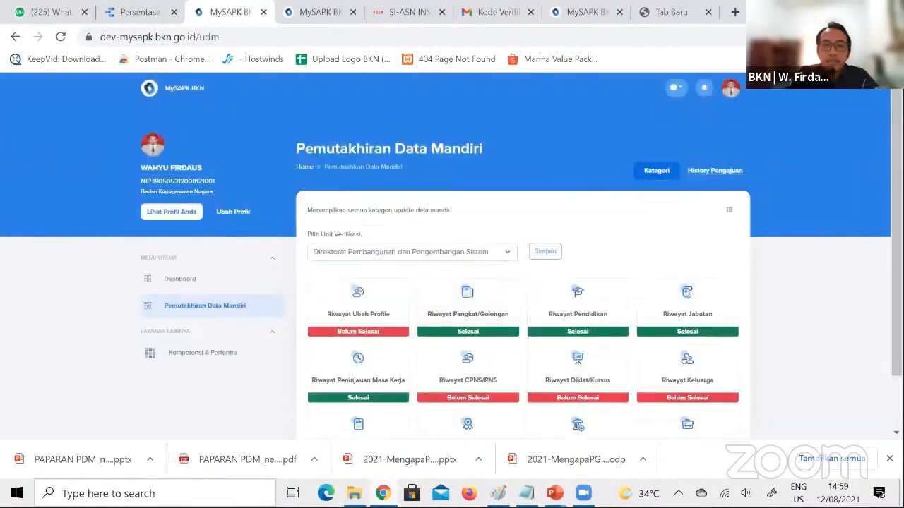
Open the only record in Riwayat CPNS/PNS for editing.
{"action": "scroll", "coordinate": [357, 354], "scroll_direction": "down", "scroll_amount": 2}
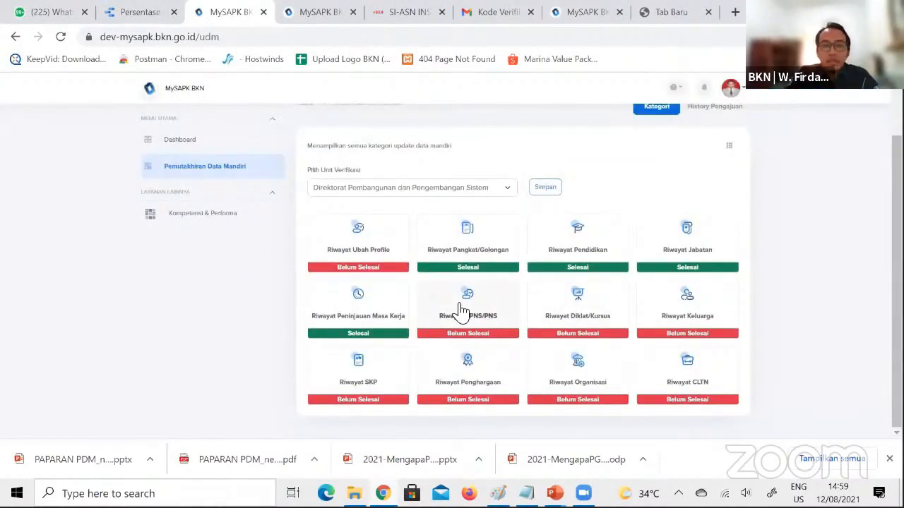
{"action": "left_click", "coordinate": [461, 312]}
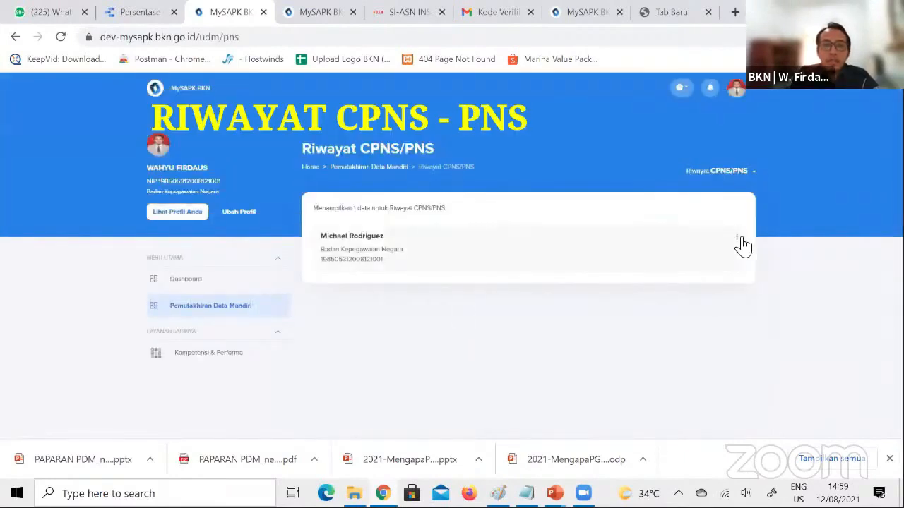
{"action": "left_click", "coordinate": [739, 240]}
{"action": "left_click", "coordinate": [756, 261]}
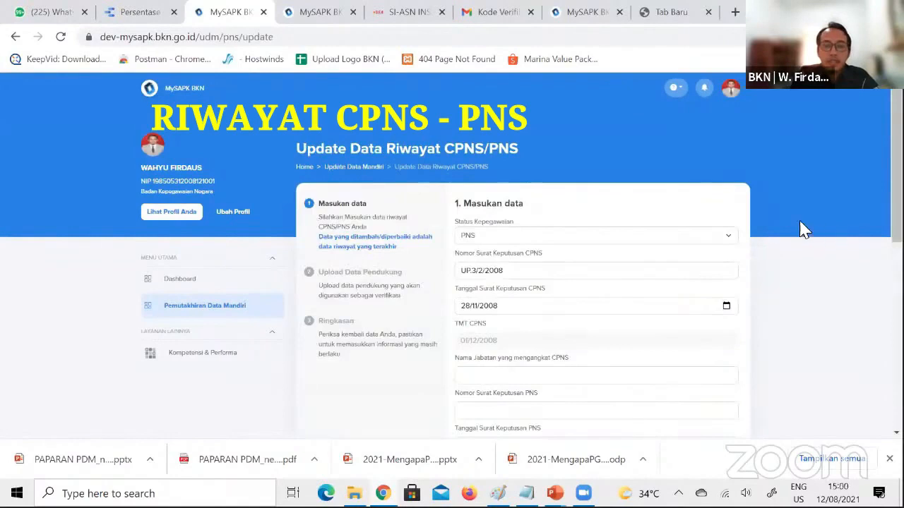
Switch the Status Kepegawaian to CPNS to view its form fields and set it back to PNS.
{"action": "left_click", "coordinate": [709, 239]}
{"action": "left_click", "coordinate": [706, 249]}
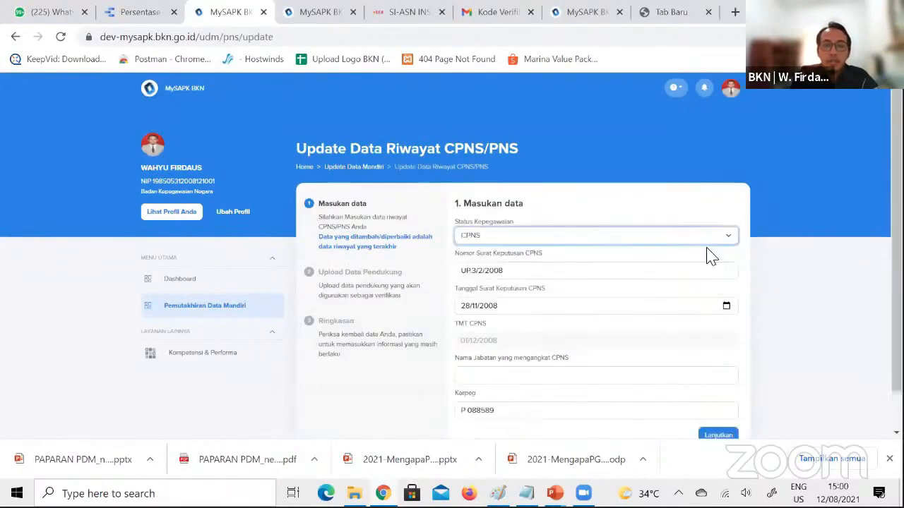
{"action": "scroll", "coordinate": [709, 256], "scroll_direction": "down", "scroll_amount": 2}
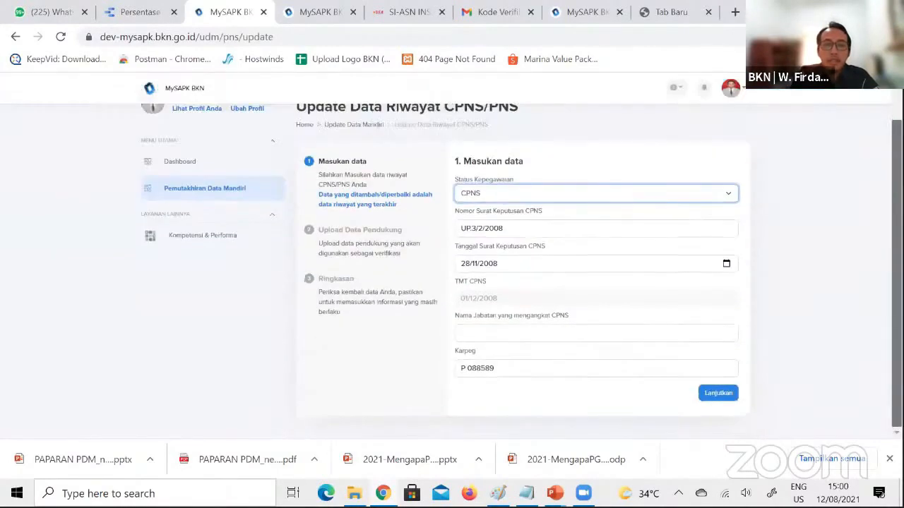
{"action": "left_click", "coordinate": [511, 199]}
{"action": "left_click", "coordinate": [516, 235]}
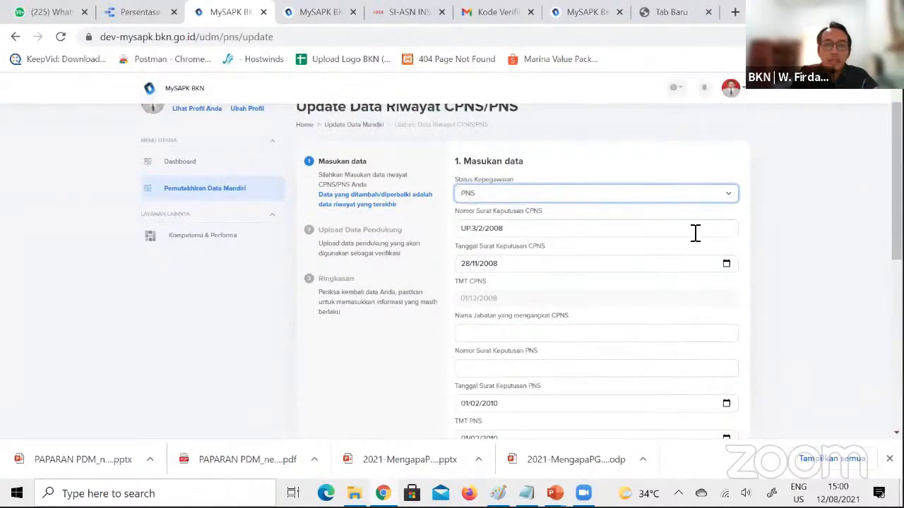
Enter Bupati as the Nama Jabatan yang mengangkat CPNS and x as the Nomor Surat Keputusan PNS.
{"action": "mouse_move", "coordinate": [895, 176]}
{"action": "left_mouse_down"}
{"action": "mouse_move", "coordinate": [896, 346]}
{"action": "mouse_move", "coordinate": [896, 180]}
{"action": "left_mouse_up"}
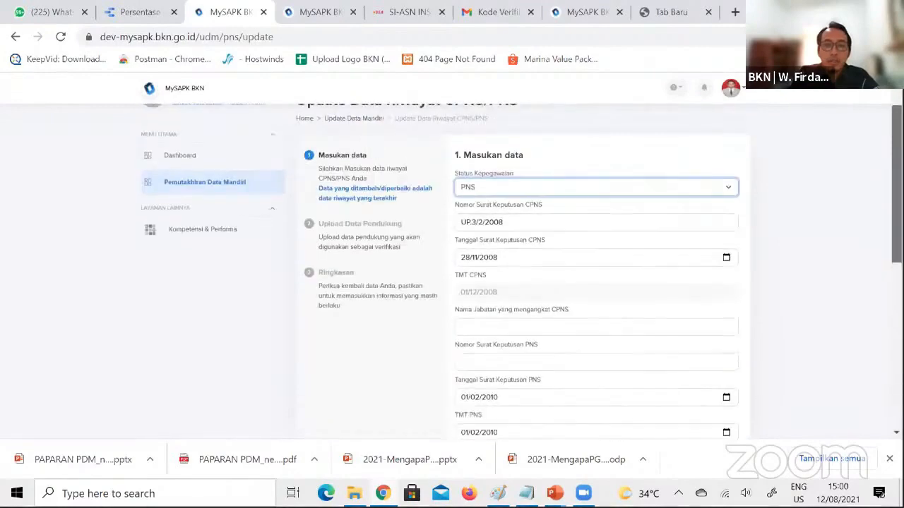
{"action": "left_click", "coordinate": [567, 331]}
{"action": "type", "text": "Bupat"}
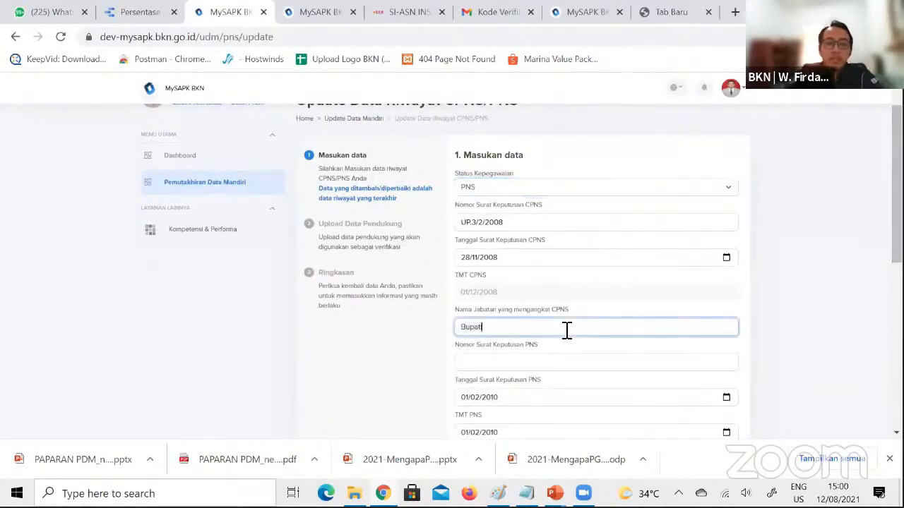
{"action": "type", "text": "i"}
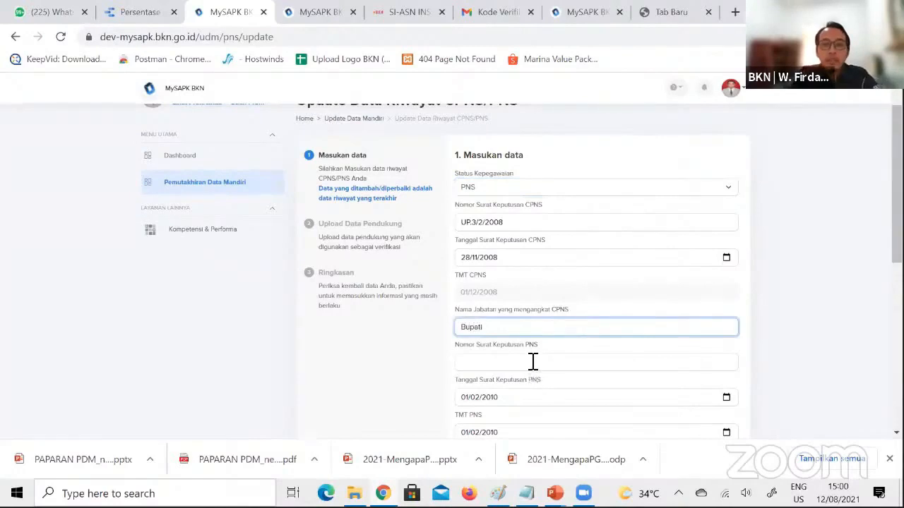
{"action": "left_click", "coordinate": [533, 362]}
{"action": "left_click_drag", "start_coordinate": [896, 204], "coordinate": [896, 292]}
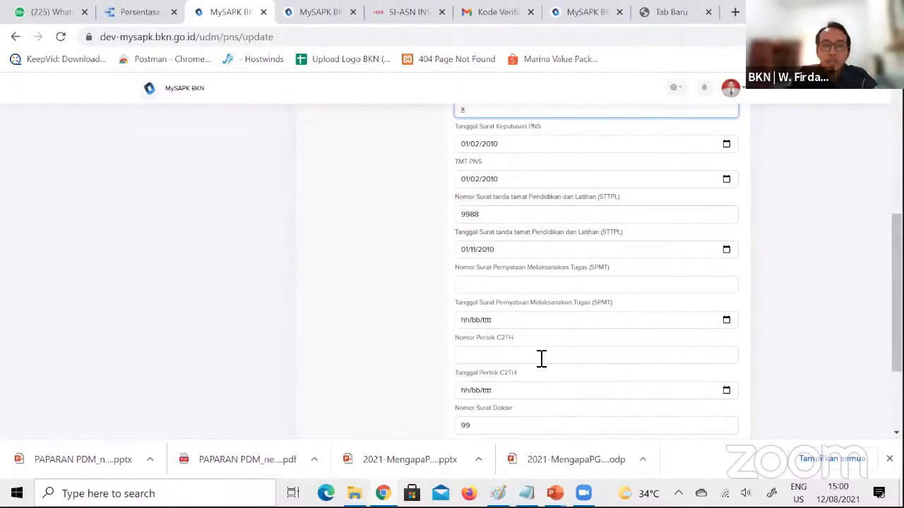
Enter x as the Nomor Surat Pernyataan Melaksanakan Tugas (SPMT) and continue to the supporting-document stage.
{"action": "left_click", "coordinate": [546, 288]}
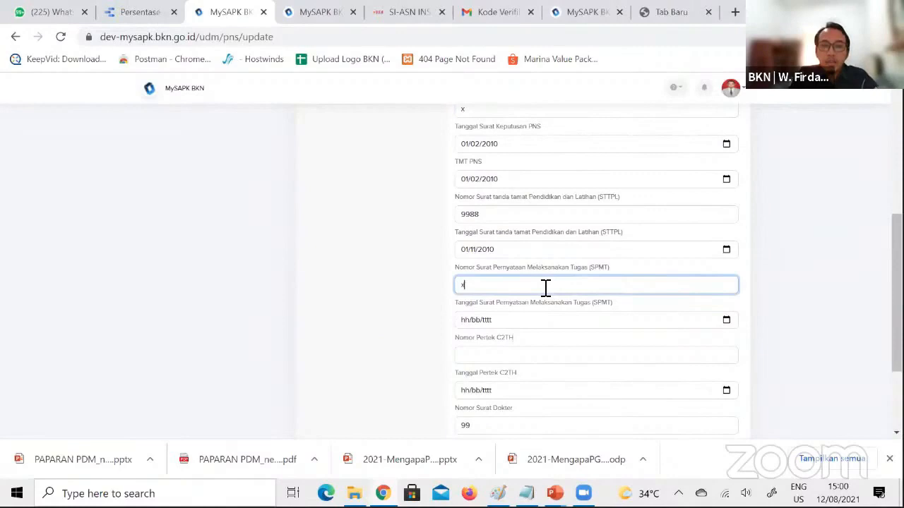
{"action": "type", "text": "x"}
{"action": "scroll", "coordinate": [738, 409], "scroll_direction": "down", "scroll_amount": 3}
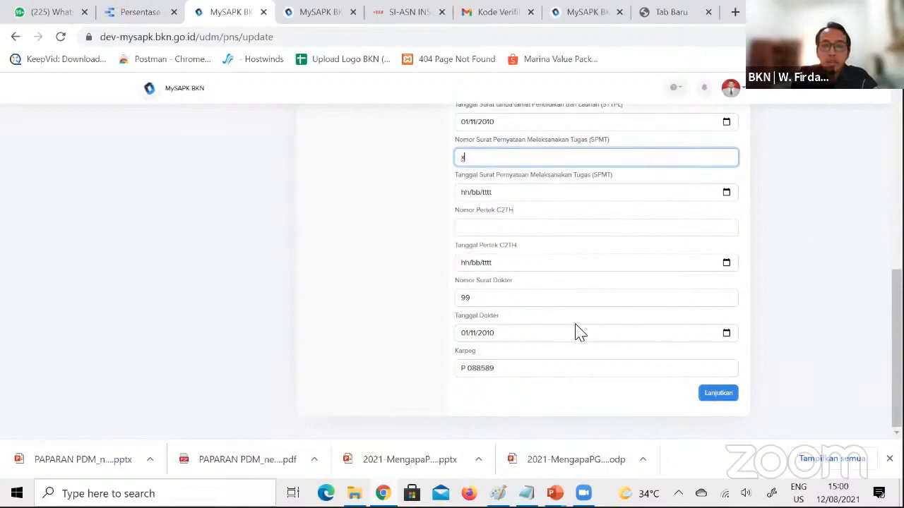
{"action": "left_click", "coordinate": [716, 399]}
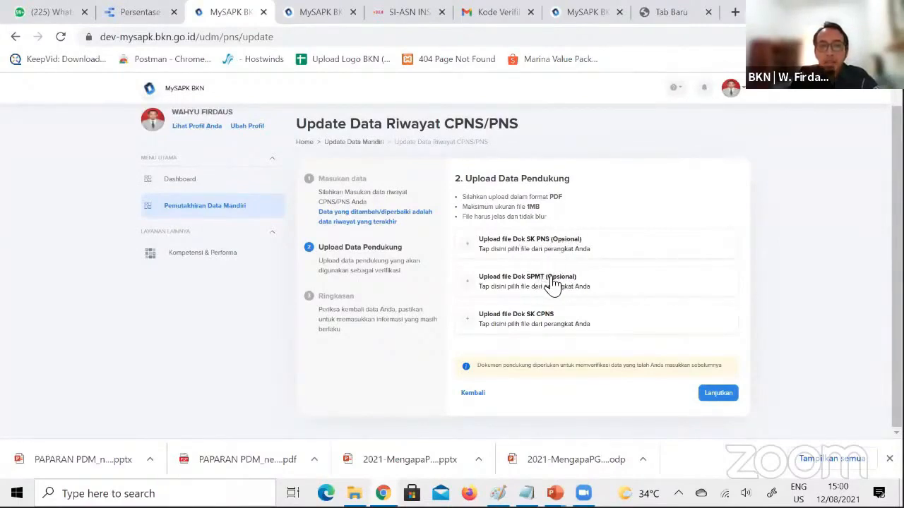
Upload a PDF file as the Dok SK CPNS and continue to the CPNS/PNS summary.
{"action": "left_click", "coordinate": [547, 322]}
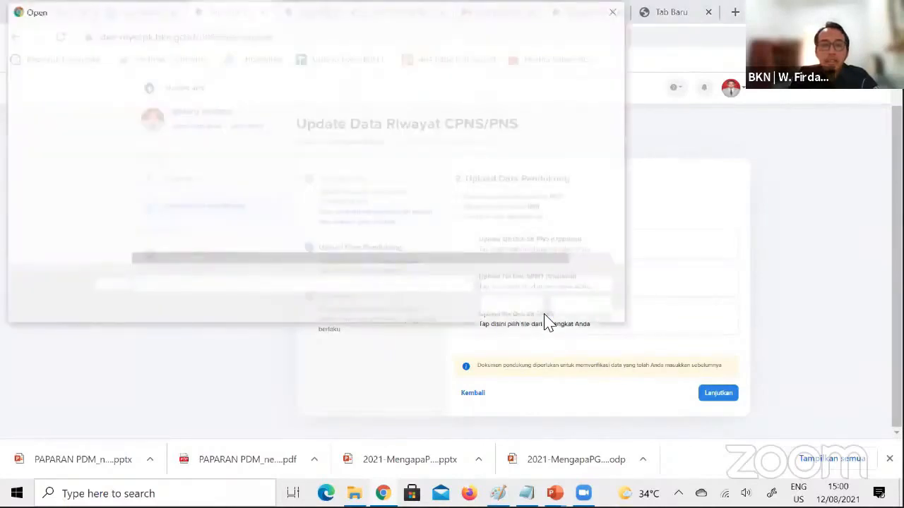
{"action": "double_click", "coordinate": [209, 211]}
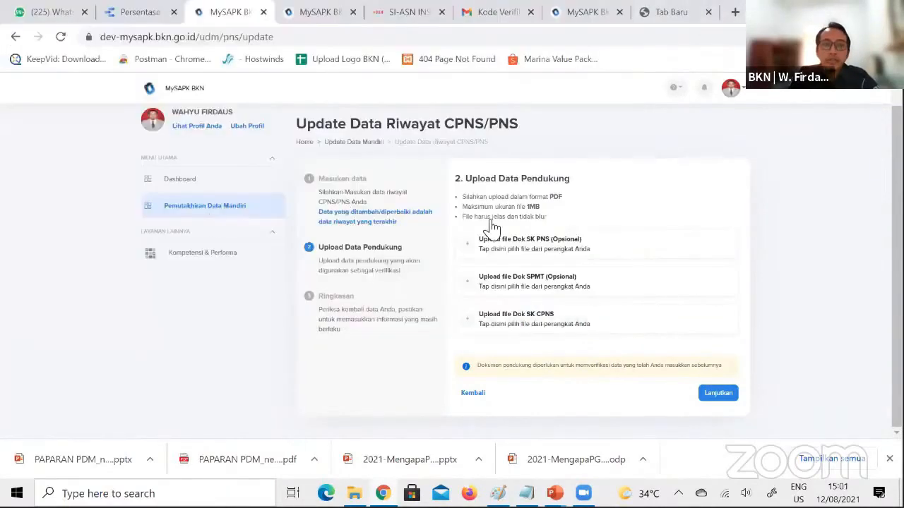
{"action": "left_click", "coordinate": [717, 396]}
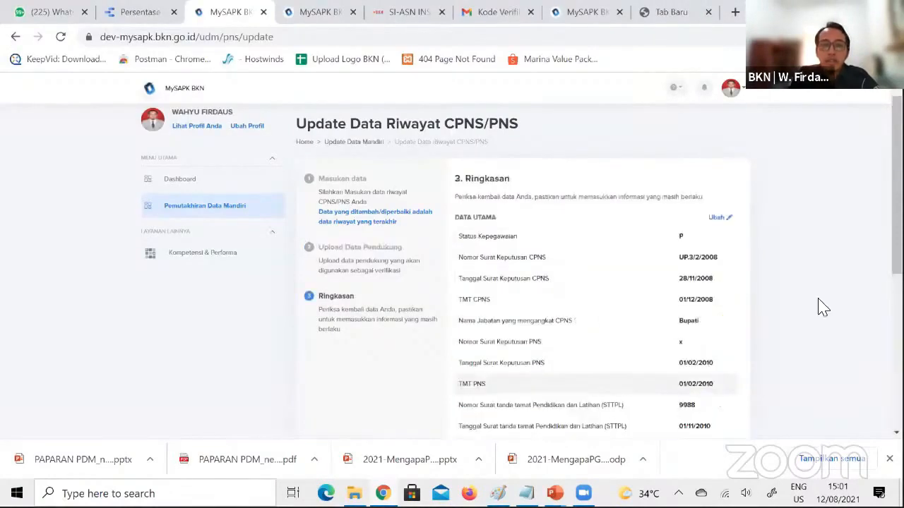
Declare the CPNS/PNS data correct in the summary and submit the proposal, returning to the list of data categories.
{"action": "scroll", "coordinate": [821, 306], "scroll_direction": "down", "scroll_amount": 1}
{"action": "scroll", "coordinate": [504, 362], "scroll_direction": "down", "scroll_amount": 5}
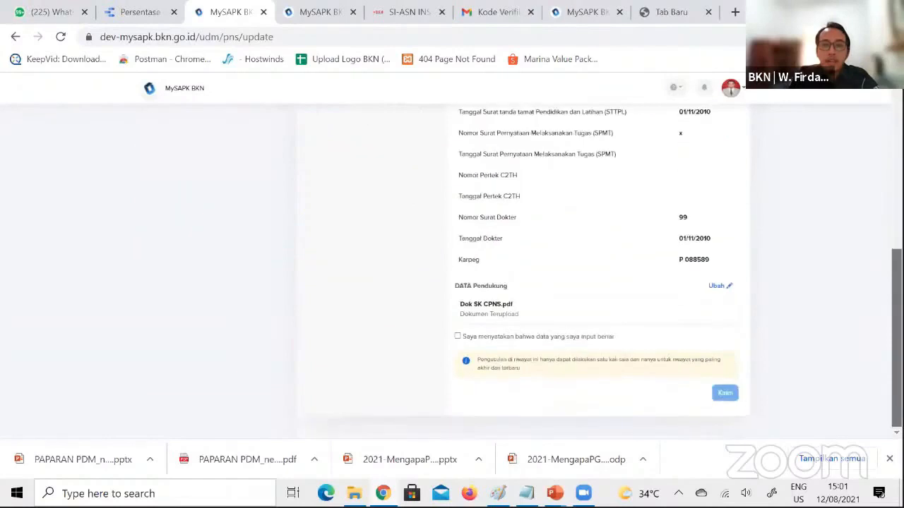
{"action": "left_click", "coordinate": [456, 337]}
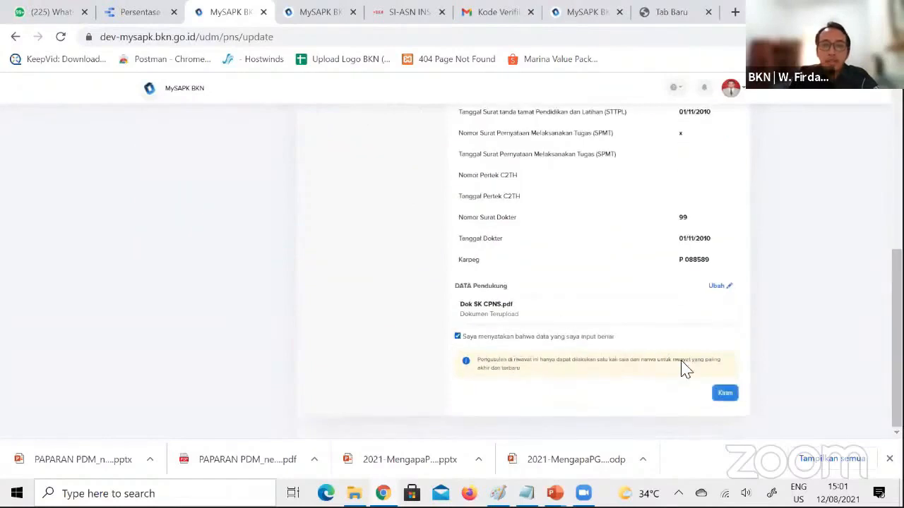
{"action": "left_click", "coordinate": [723, 393]}
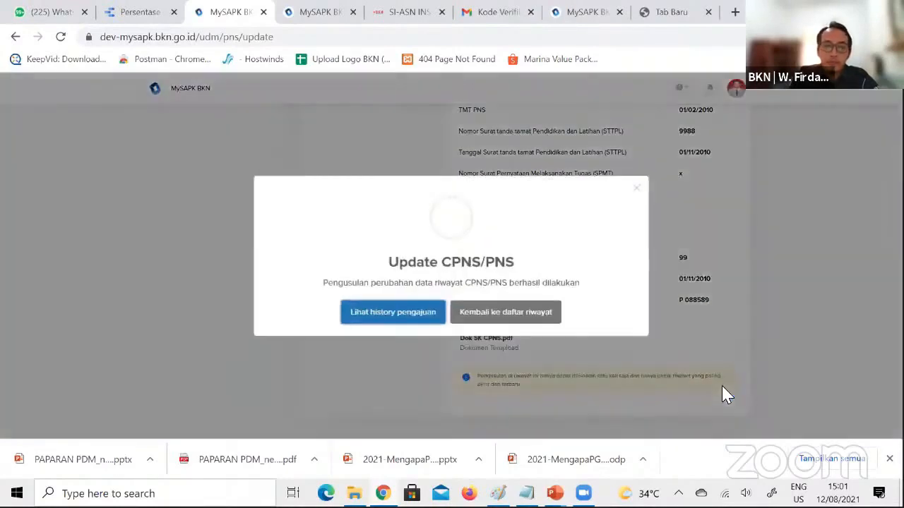
{"action": "left_click", "coordinate": [468, 317]}
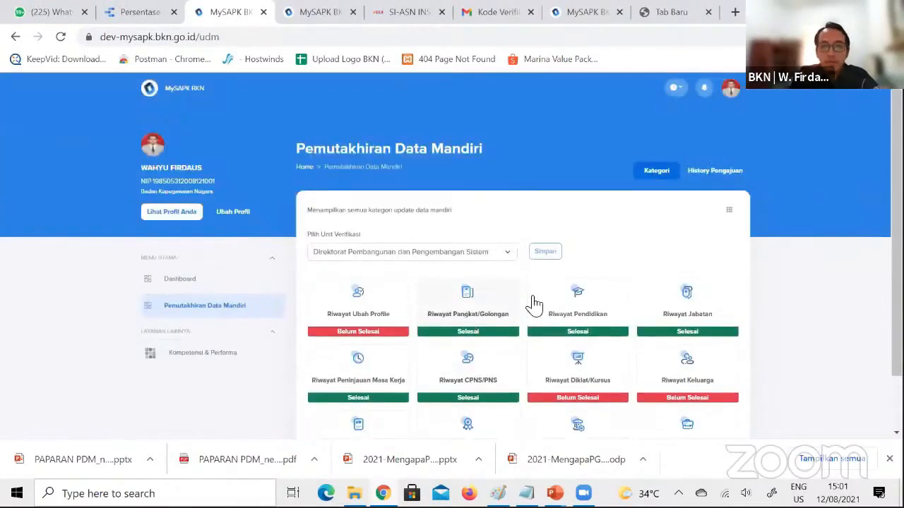
Open the first, unnamed training record in Riwayat Diklat/Kursus for editing.
{"action": "scroll", "coordinate": [671, 299], "scroll_direction": "down", "scroll_amount": 2}
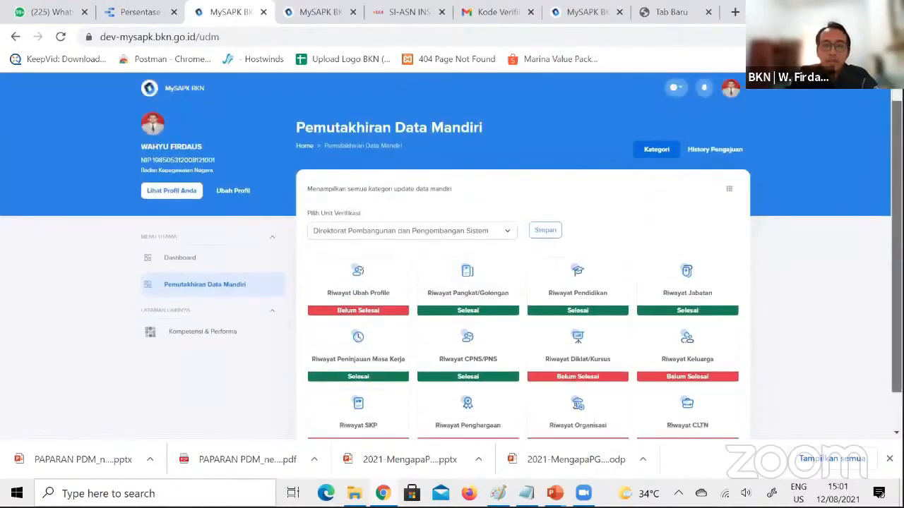
{"action": "left_click", "coordinate": [563, 332]}
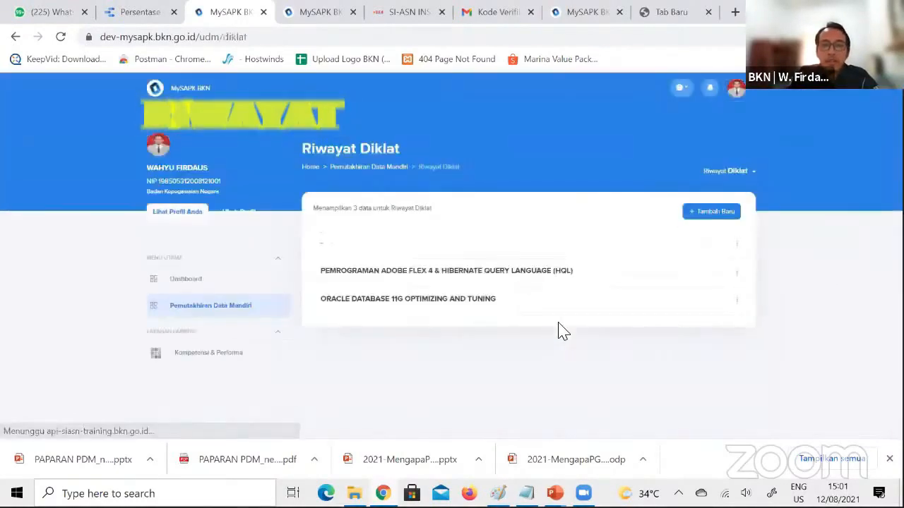
{"action": "left_click", "coordinate": [738, 271]}
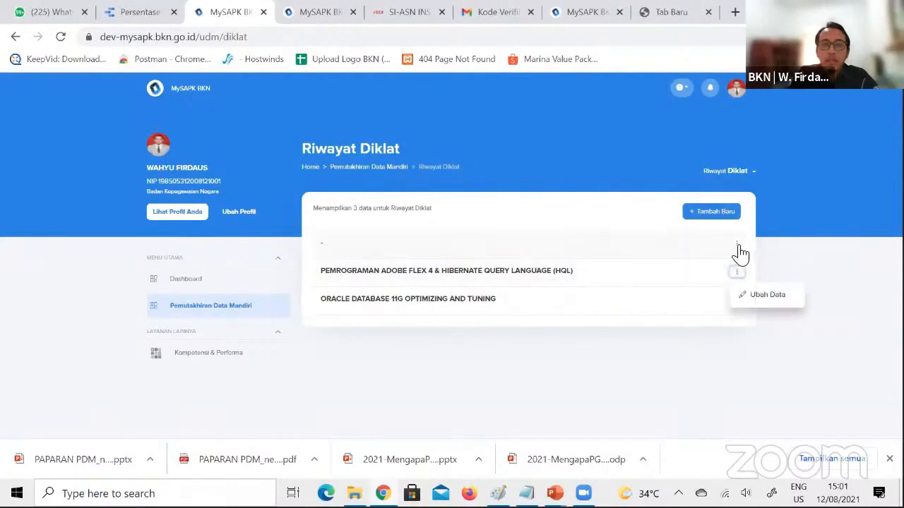
{"action": "left_click", "coordinate": [757, 276]}
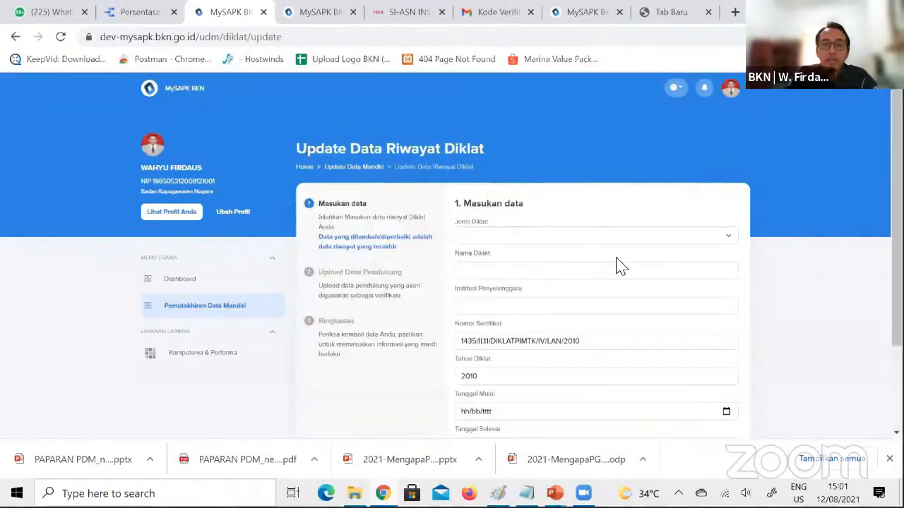
Set Jenis Diklat to Diklat Teknis, with x as Nama Diklat and Institusi Penyelenggara and 10 as Durasi (Jam).
{"action": "left_click", "coordinate": [552, 239]}
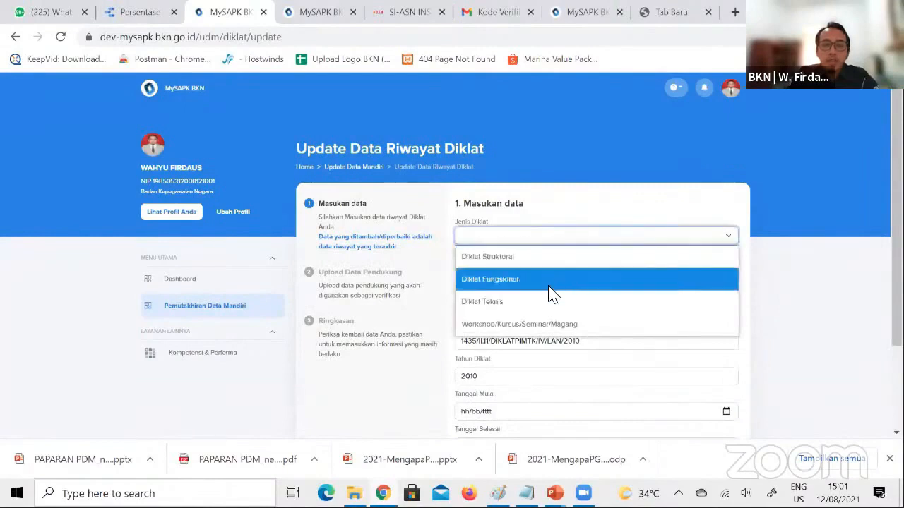
{"action": "left_click", "coordinate": [549, 301]}
{"action": "left_click", "coordinate": [542, 274]}
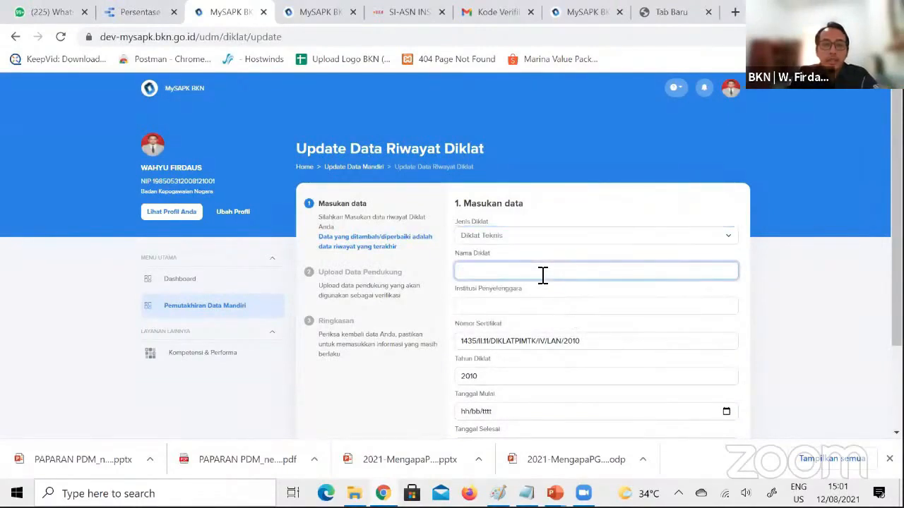
{"action": "left_click", "coordinate": [540, 306]}
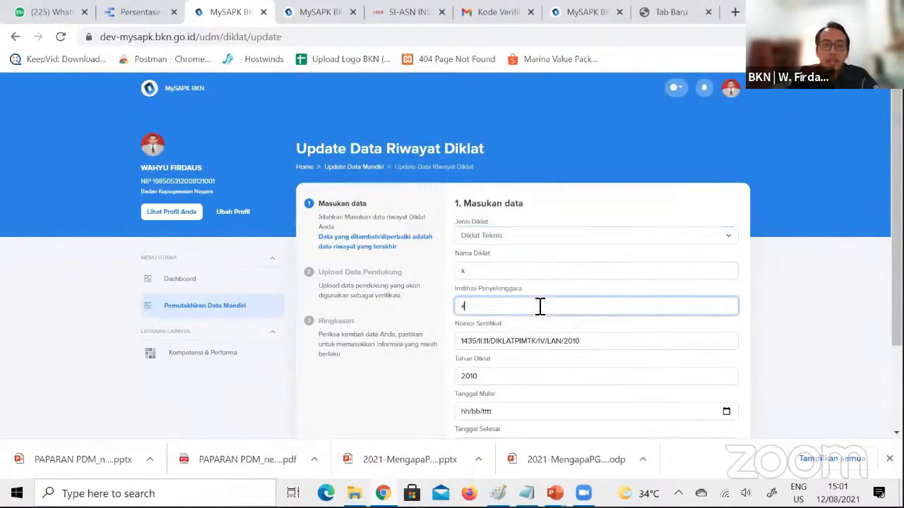
{"action": "scroll", "coordinate": [451, 282], "scroll_direction": "down", "scroll_amount": 2}
{"action": "left_click", "coordinate": [580, 379]}
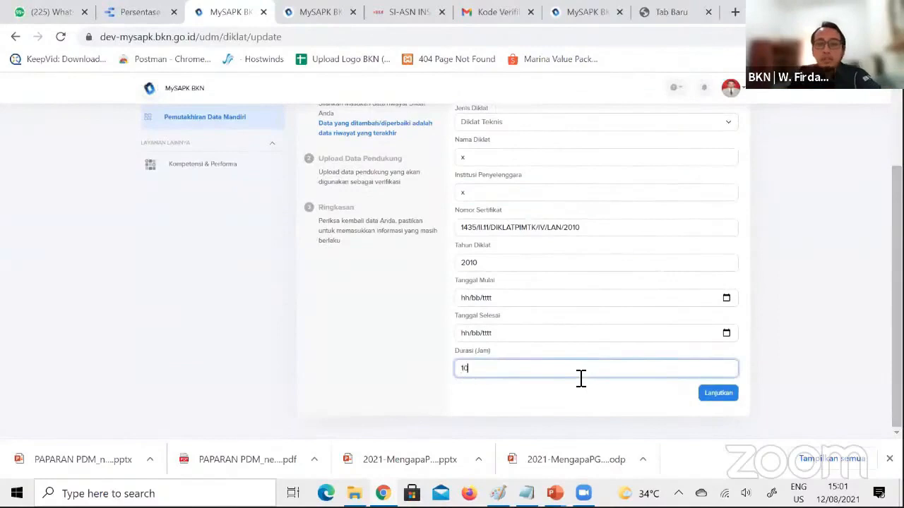
Set Tanggal Mulai to 01/08/2021 and Tanggal Selesai to 11/08/2021, and continue to the supporting-document stage.
{"action": "left_click", "coordinate": [727, 298]}
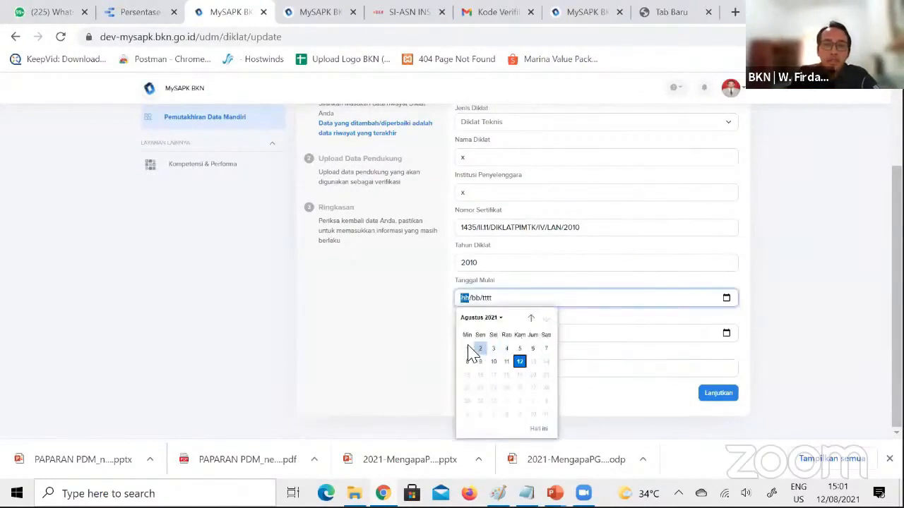
{"action": "left_click", "coordinate": [466, 348]}
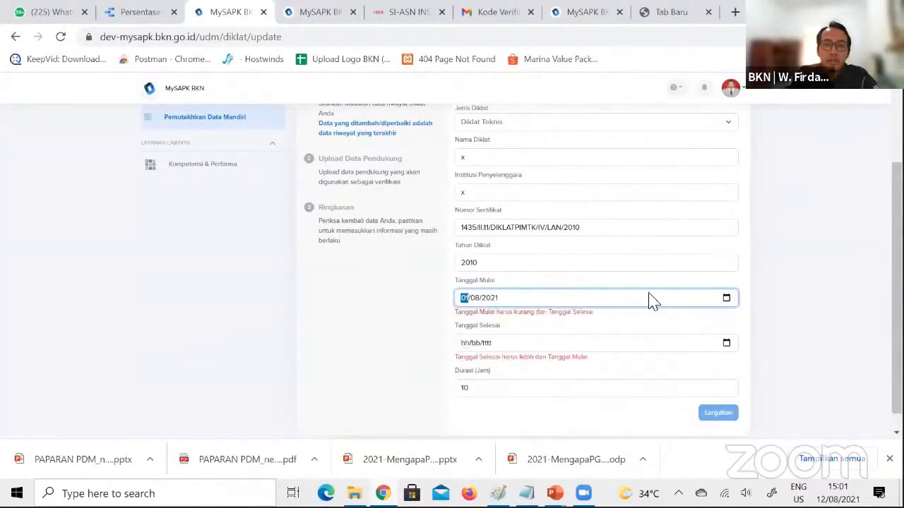
{"action": "left_click", "coordinate": [726, 343]}
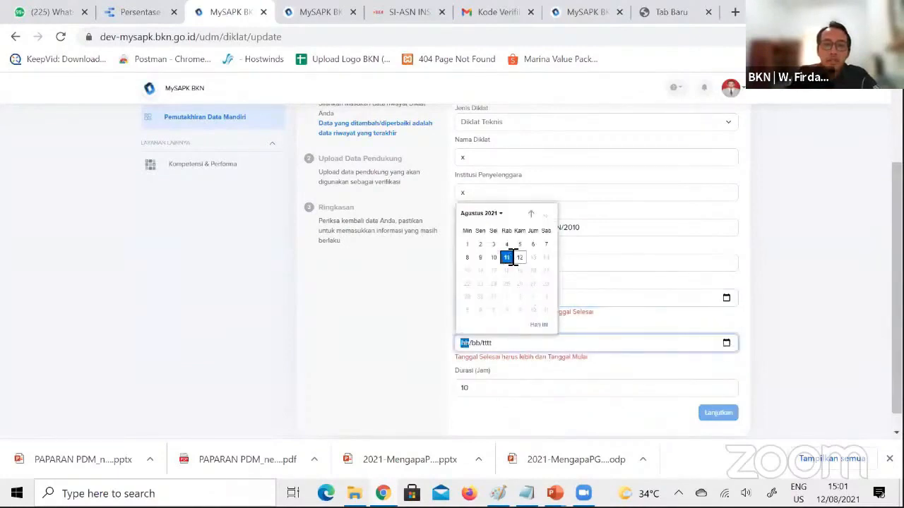
{"action": "left_click", "coordinate": [506, 257]}
{"action": "left_click", "coordinate": [728, 394]}
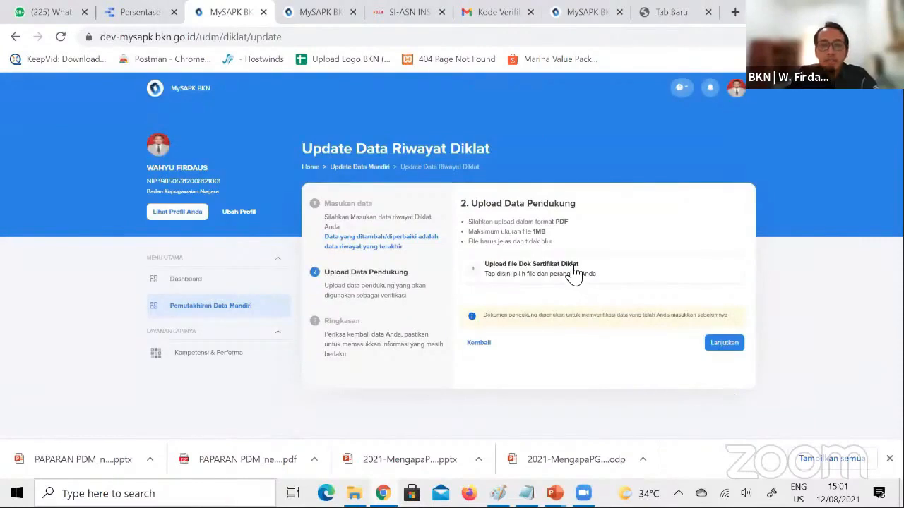
Upload a PDF file as the Dok Sertifikat Diklat and continue to the Diklat summary.
{"action": "left_click", "coordinate": [573, 274]}
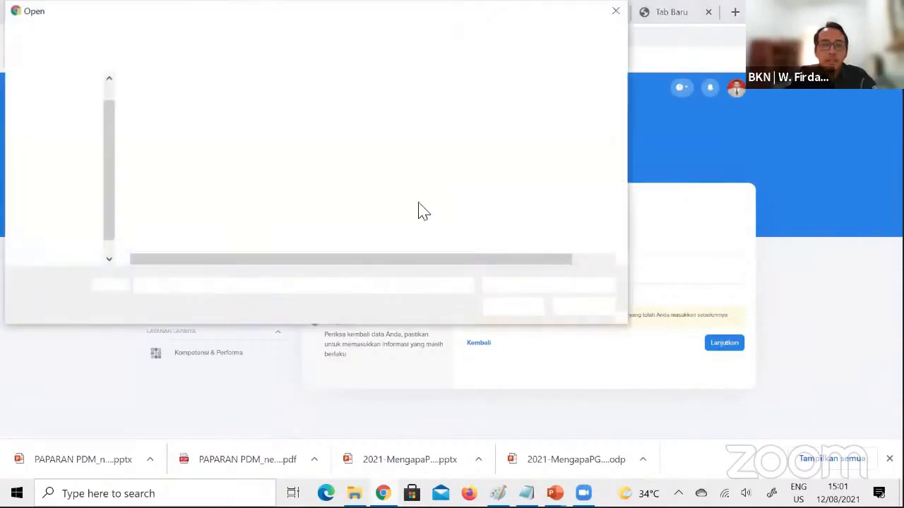
{"action": "double_click", "coordinate": [214, 209]}
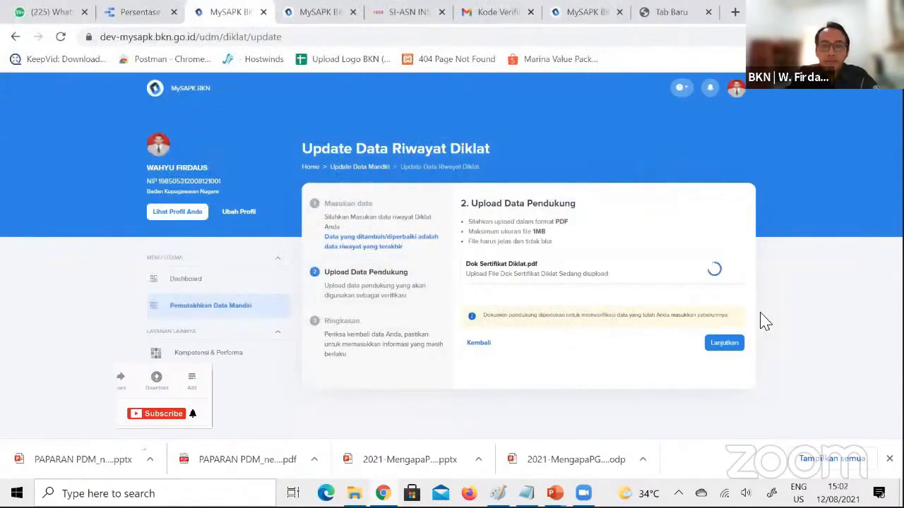
{"action": "left_click", "coordinate": [741, 348]}
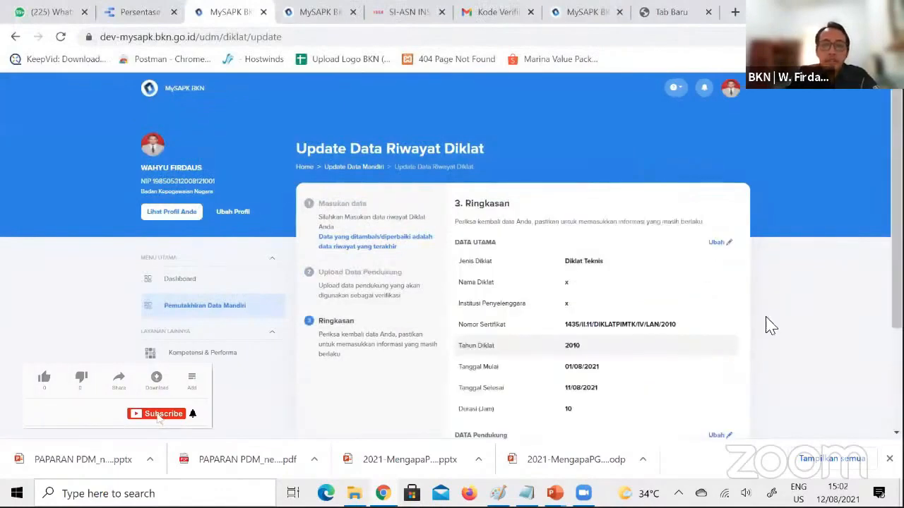
Declare the Diklat data correct in the summary and submit the proposal, returning to the list of data categories.
{"action": "scroll", "coordinate": [169, 415], "scroll_direction": "down", "scroll_amount": 1}
{"action": "scroll", "coordinate": [189, 414], "scroll_direction": "down", "scroll_amount": 2}
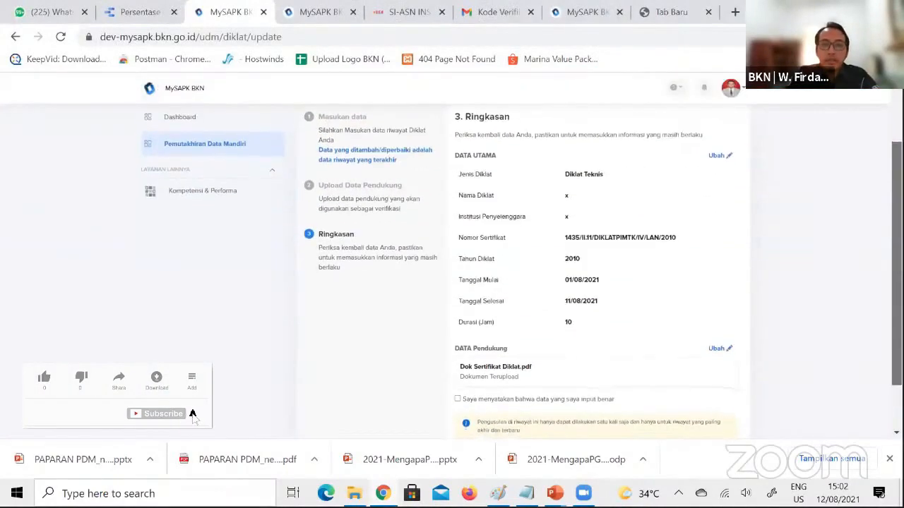
{"action": "left_click", "coordinate": [456, 338]}
{"action": "left_click", "coordinate": [721, 395]}
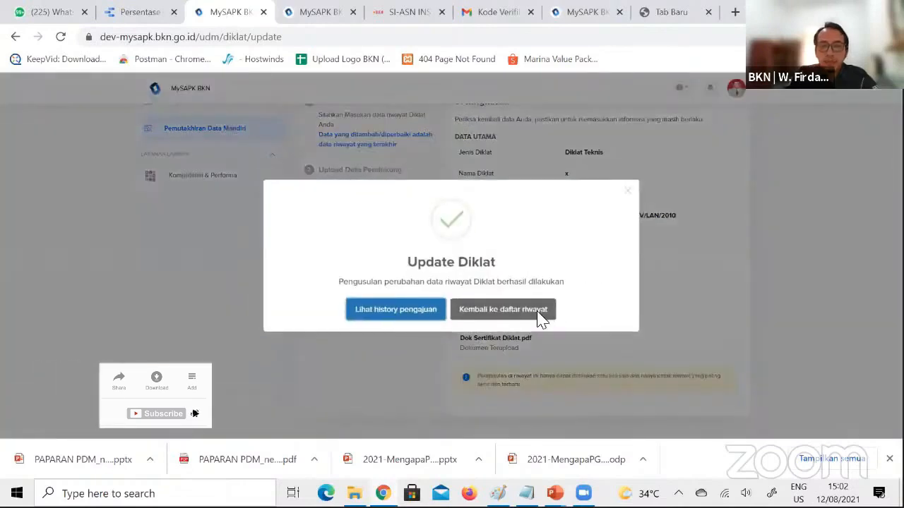
{"action": "left_click", "coordinate": [541, 317]}
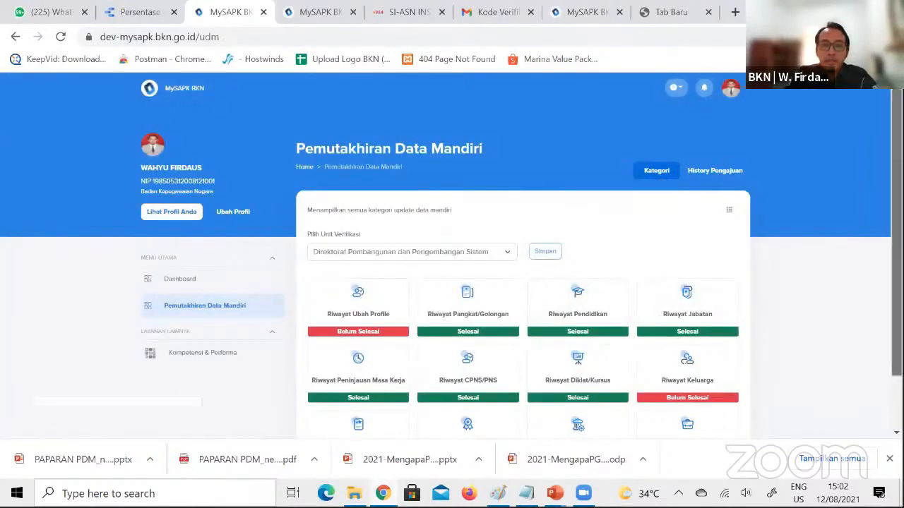
{"action": "scroll", "coordinate": [523, 282], "scroll_direction": "down", "scroll_amount": 1}
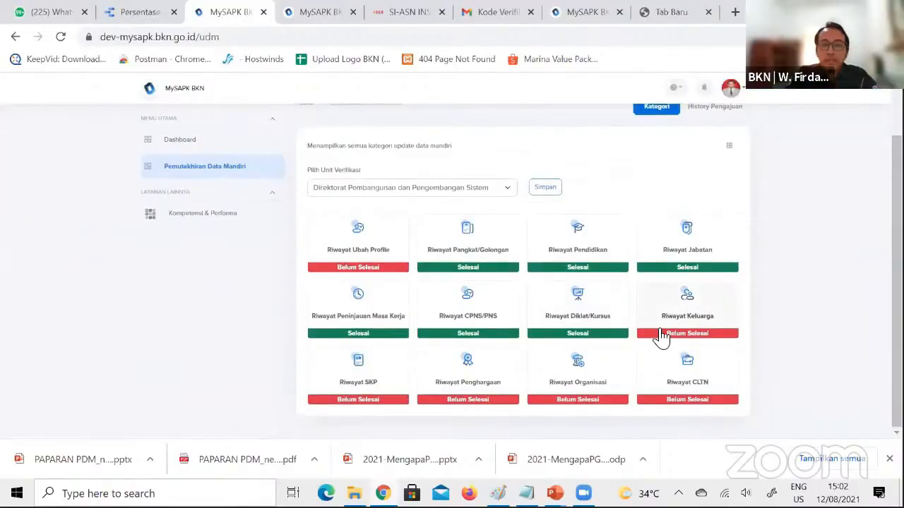